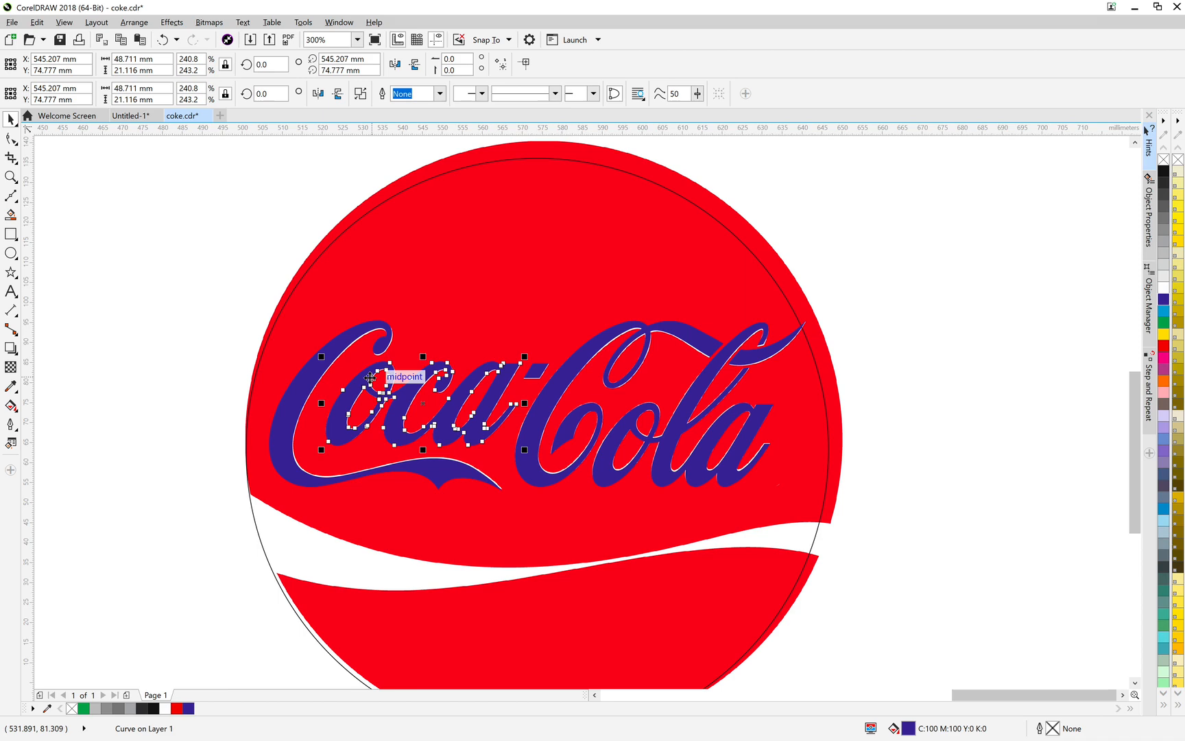
Step: Break the blue "oca" lettering curve apart into separate objects
{"action": "scroll", "coordinate": [379, 402], "scroll_direction": "up", "scroll_amount": 2}
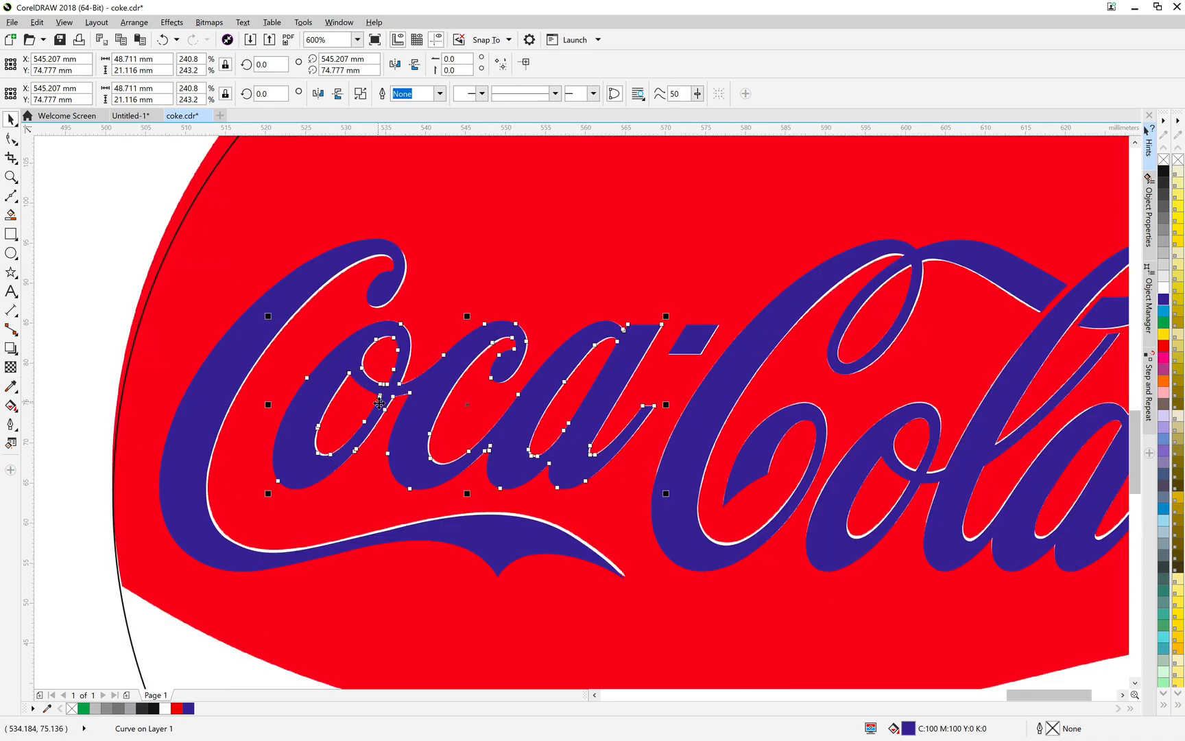
{"action": "right_click", "coordinate": [344, 384]}
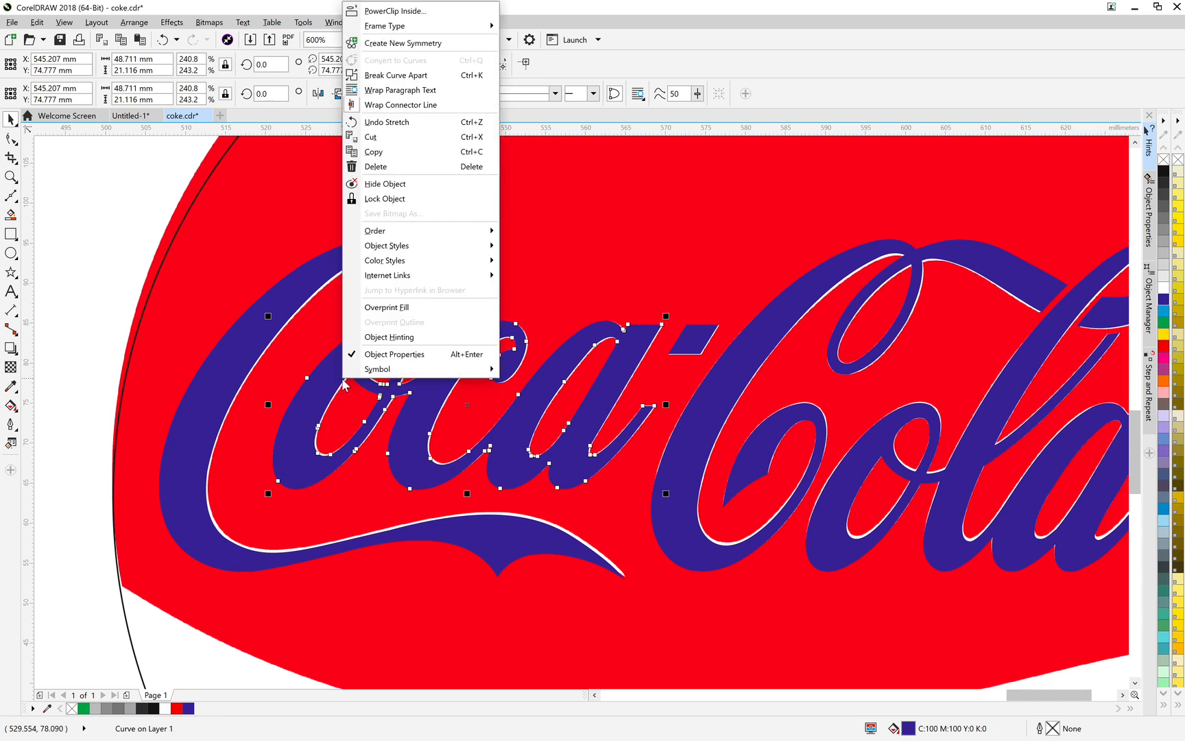
{"action": "left_click", "coordinate": [419, 77]}
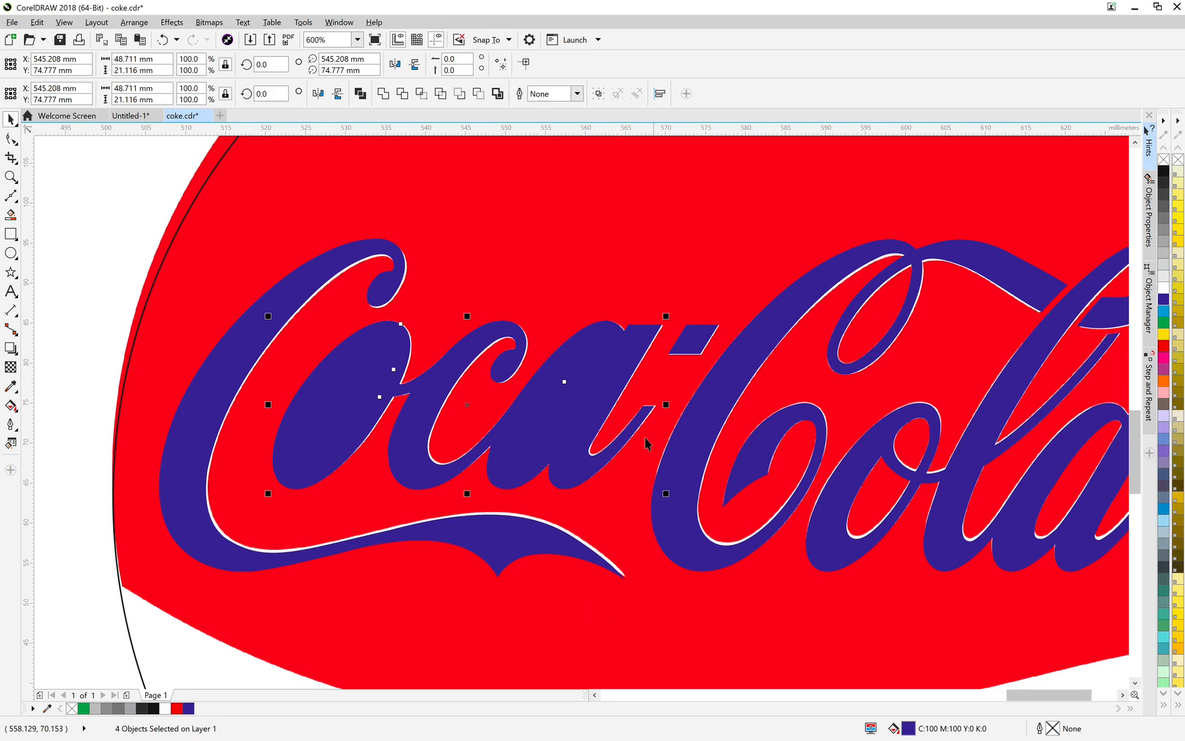
{"action": "left_click", "coordinate": [132, 237]}
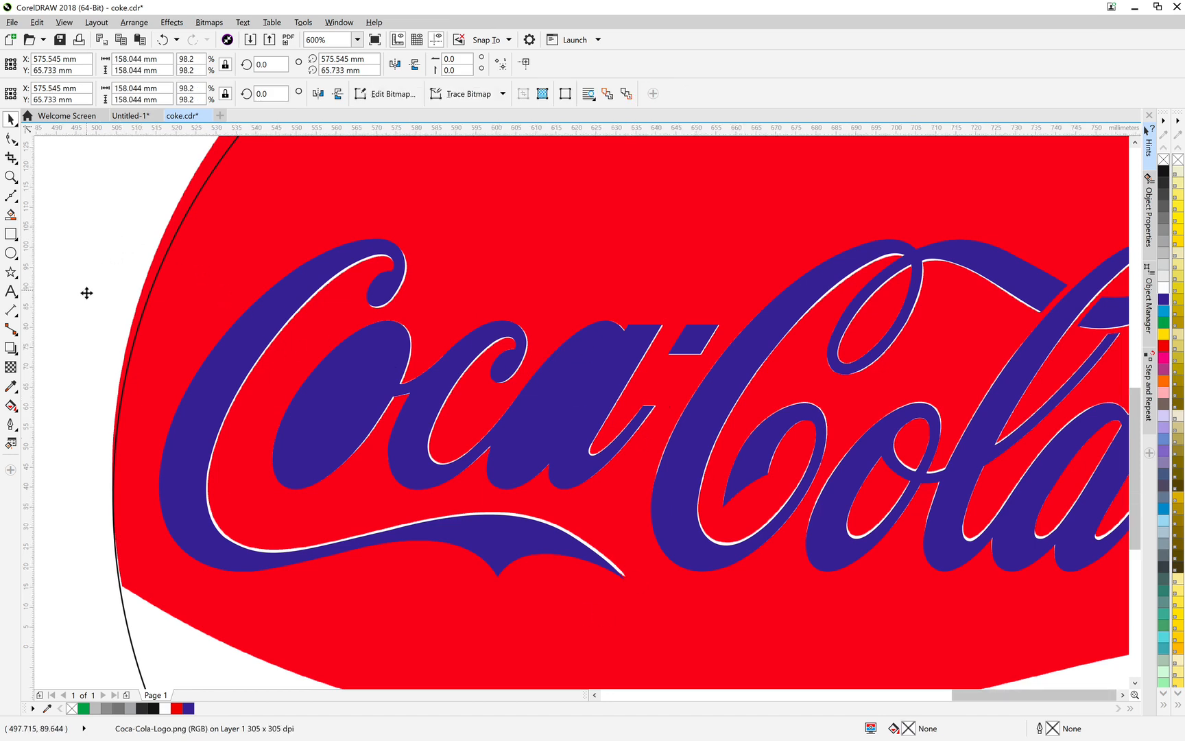
Step: Select all the broken-apart "oca" pieces and combine them into one curve
{"action": "scroll", "coordinate": [87, 286], "scroll_direction": "down", "scroll_amount": 2}
{"action": "left_click_drag", "start_coordinate": [81, 386], "coordinate": [265, 388]}
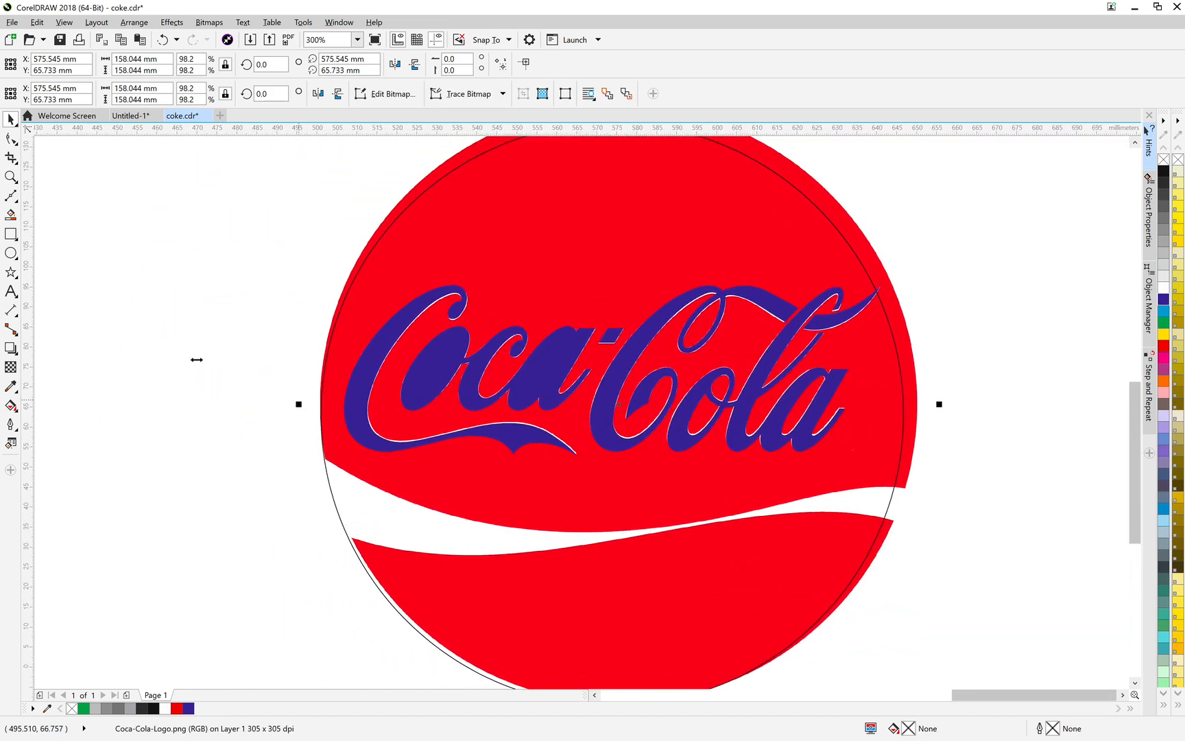
{"action": "left_click_drag", "start_coordinate": [138, 281], "coordinate": [151, 249]}
{"action": "left_click_drag", "start_coordinate": [118, 205], "coordinate": [601, 420]}
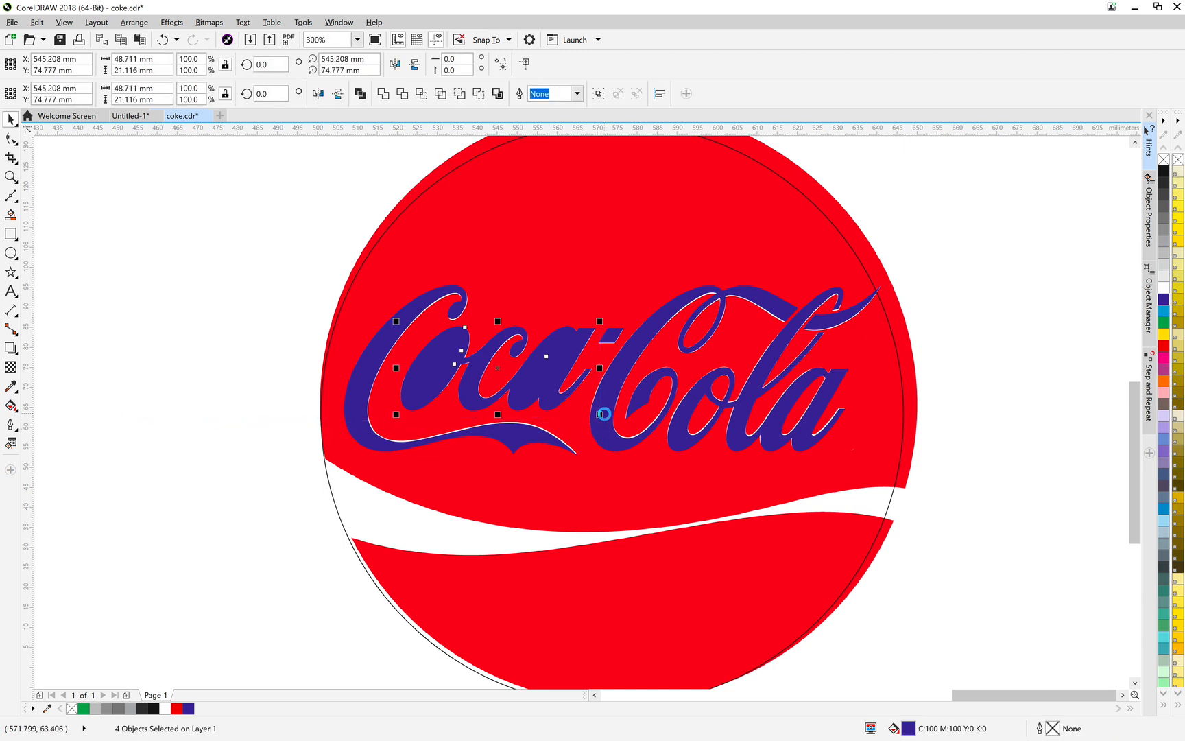
{"action": "key", "text": "ctrl+l"}
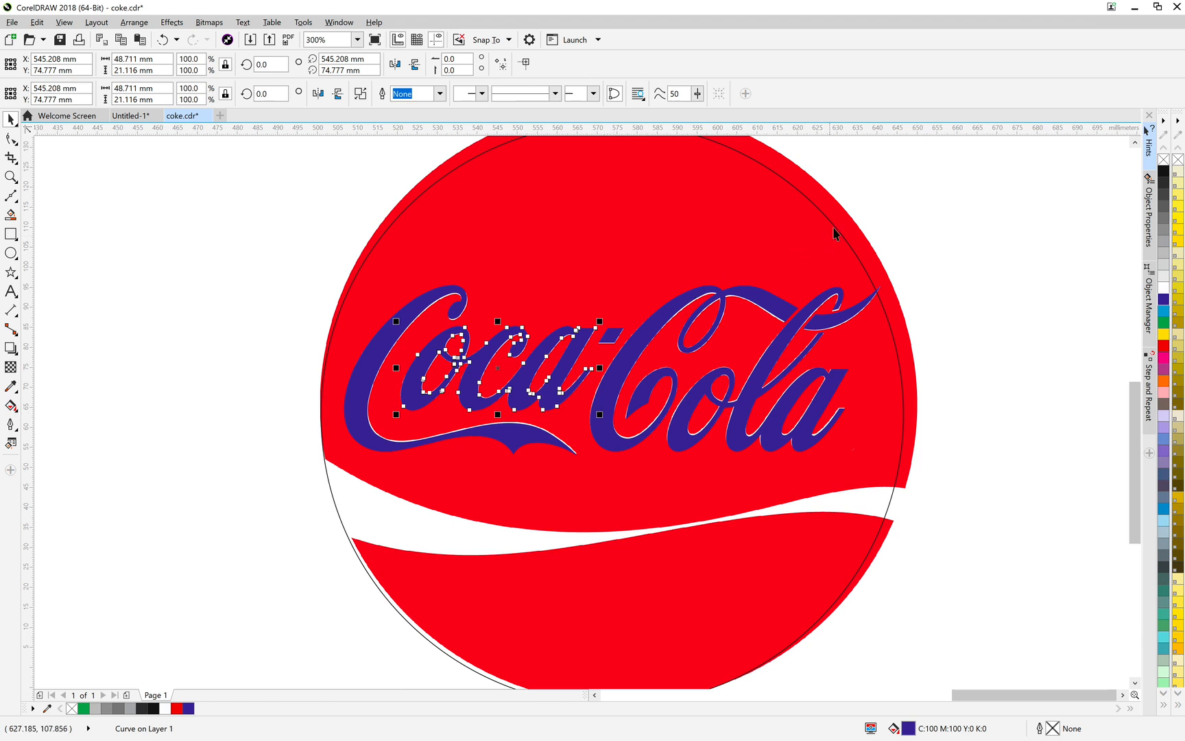
{"action": "left_click_drag", "start_coordinate": [848, 254], "coordinate": [831, 342]}
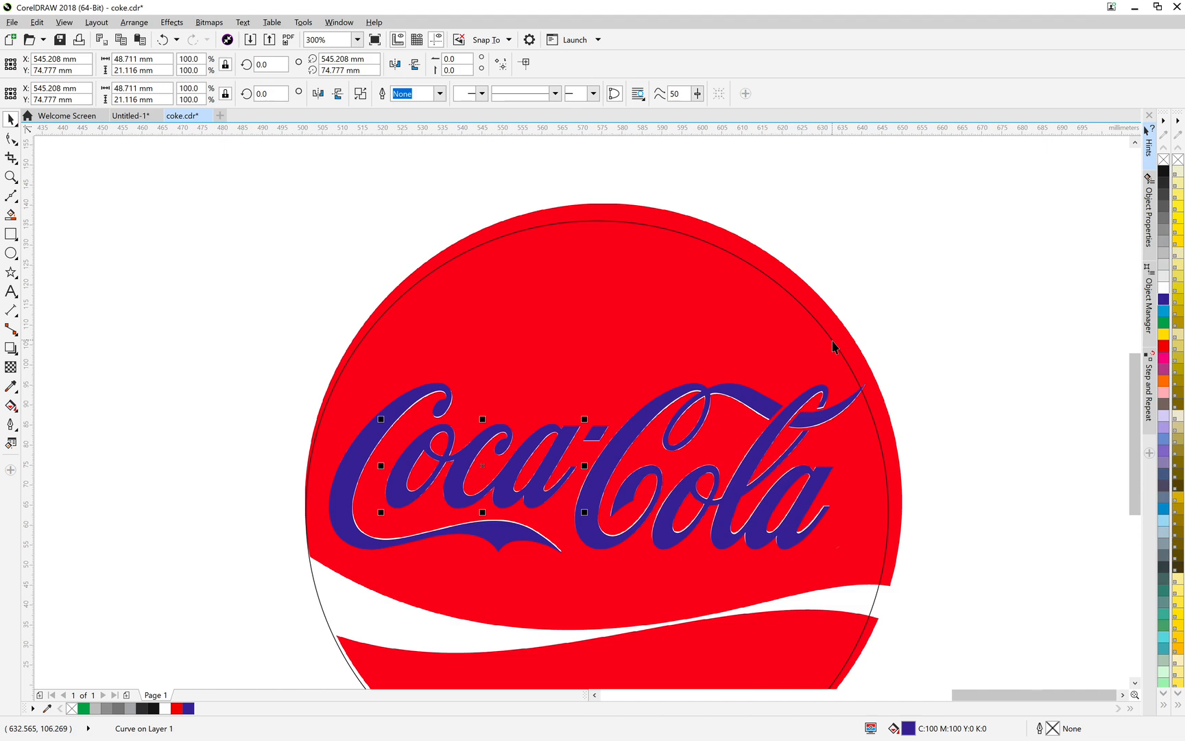
{"action": "scroll", "coordinate": [833, 348], "scroll_direction": "up", "scroll_amount": 1}
{"action": "scroll", "coordinate": [833, 348], "scroll_direction": "down", "scroll_amount": 1}
{"action": "left_click_drag", "start_coordinate": [833, 347], "coordinate": [762, 342]}
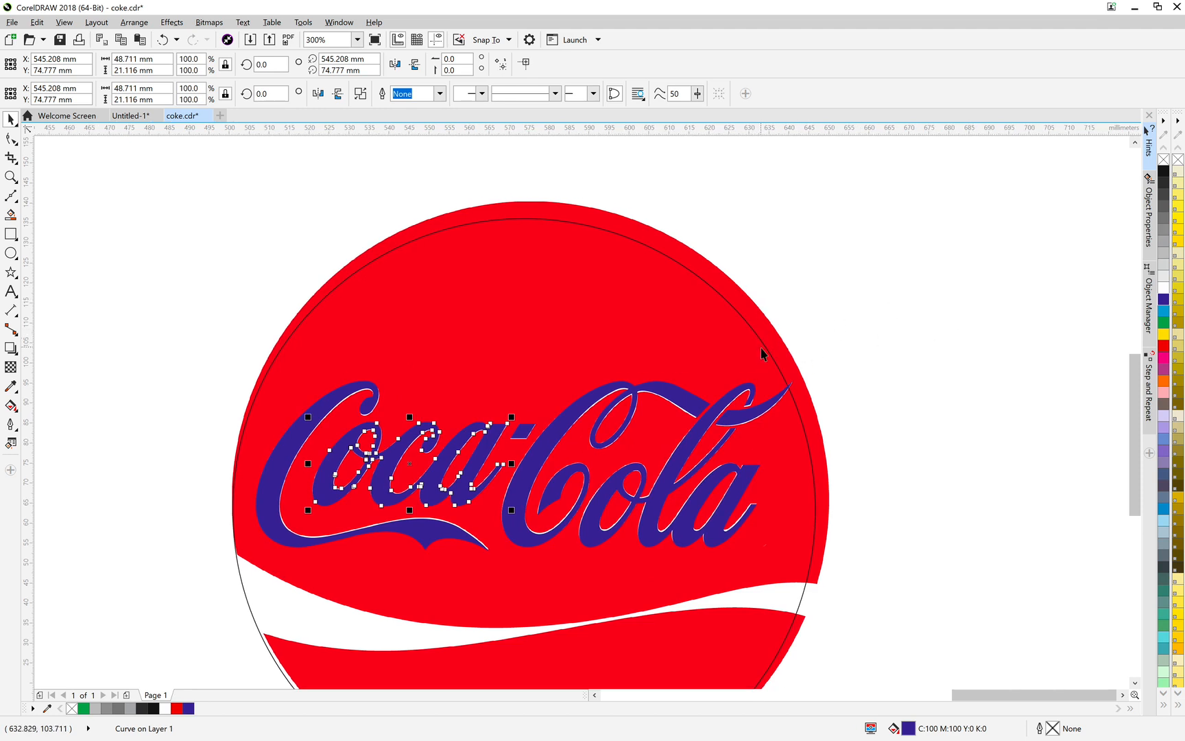
{"action": "left_click", "coordinate": [768, 346]}
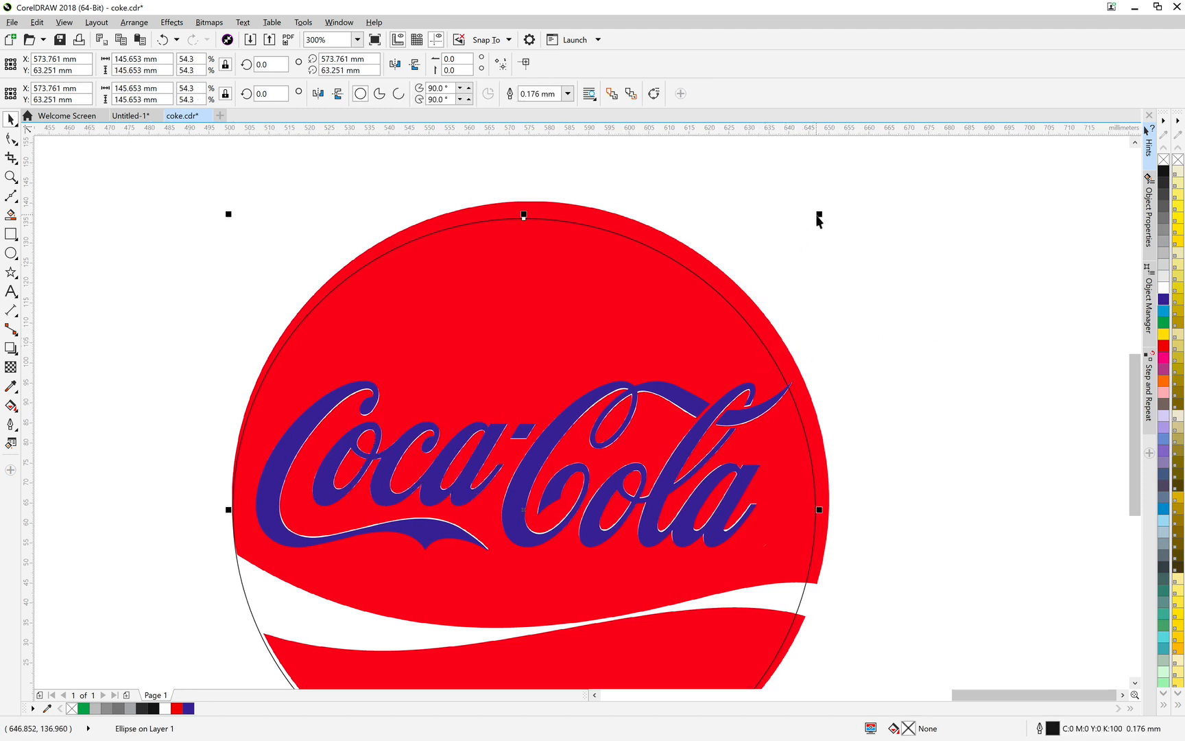
{"action": "left_click", "coordinate": [814, 216]}
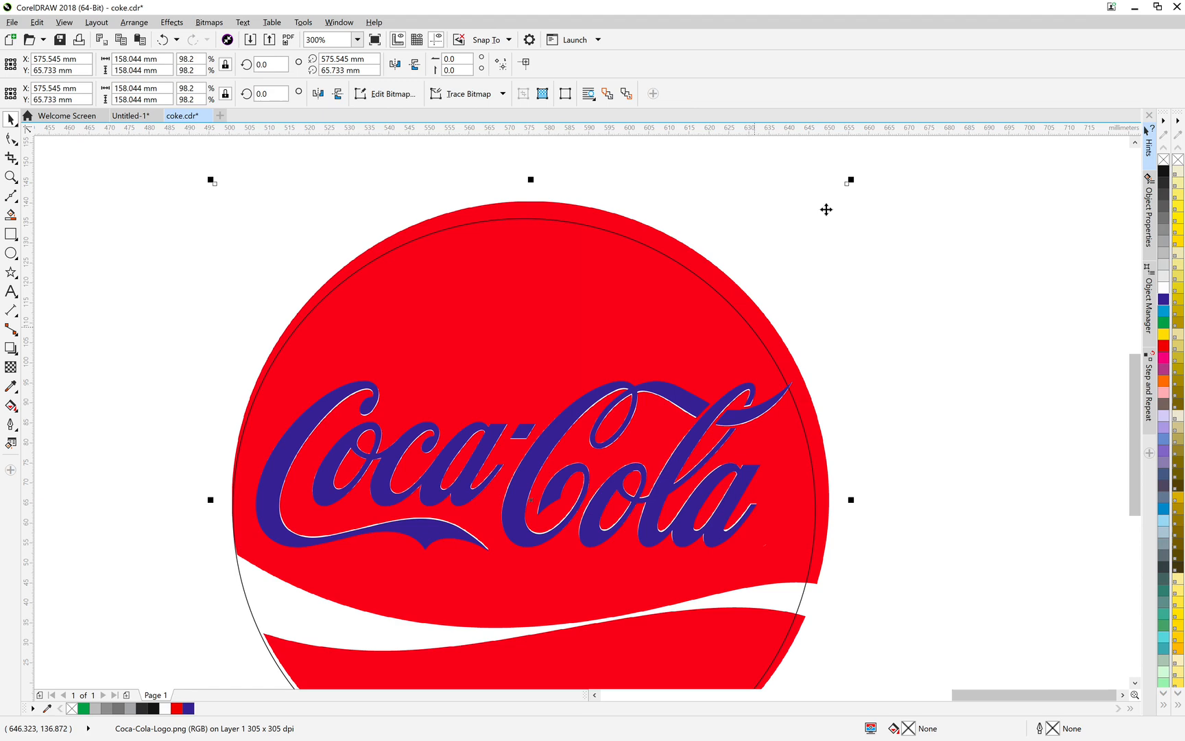
{"action": "left_click_drag", "start_coordinate": [853, 179], "coordinate": [860, 170]}
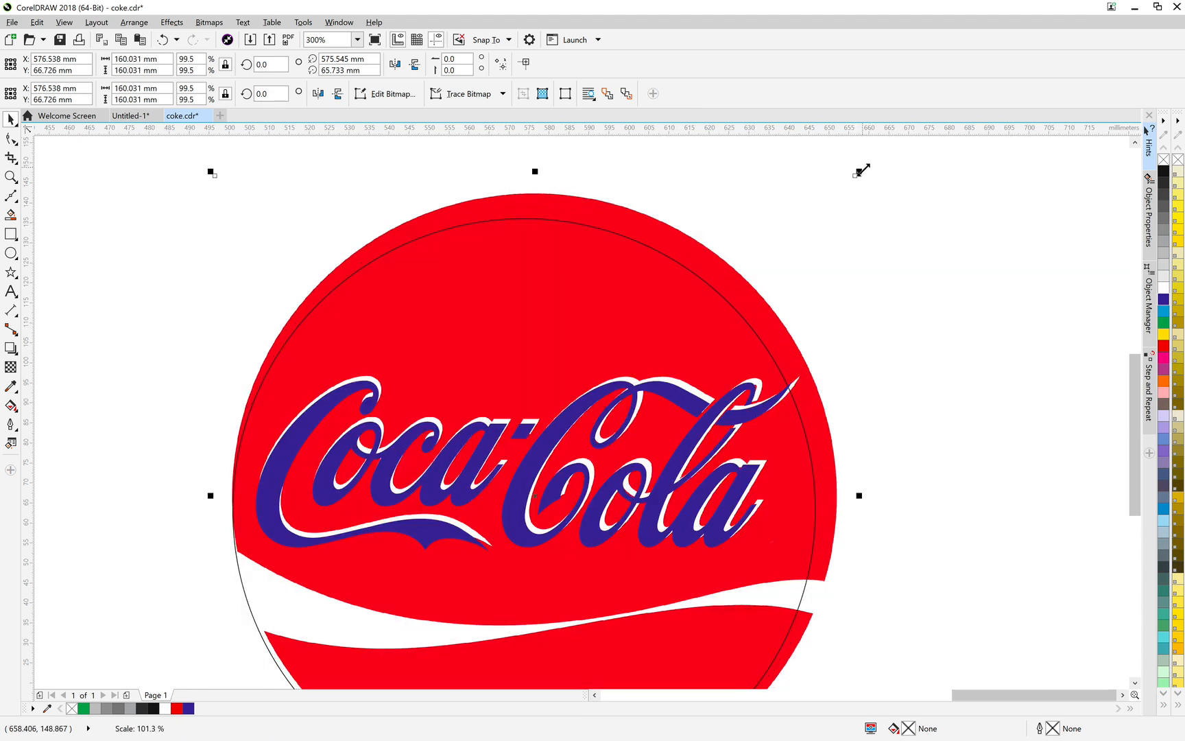
{"action": "key", "text": "ctrl+z"}
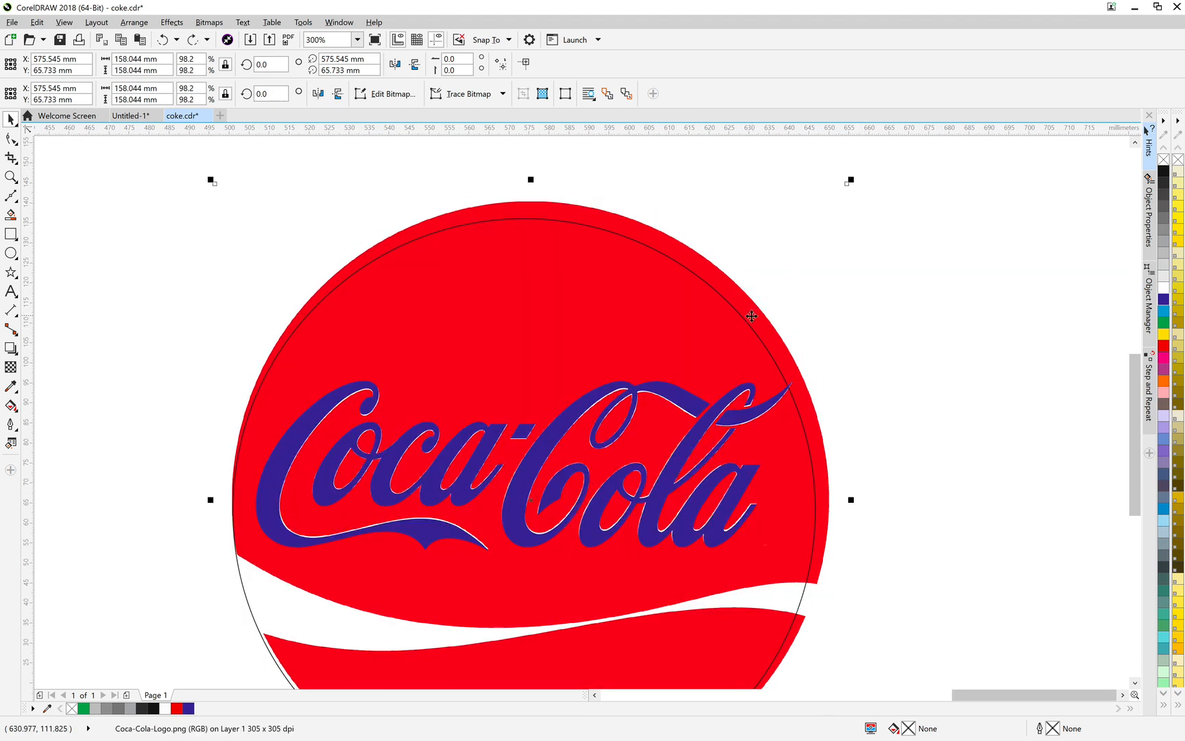
Step: Enlarge the outline circle proportionally to about 150 mm in diameter to match the red disc
{"action": "left_click", "coordinate": [747, 328]}
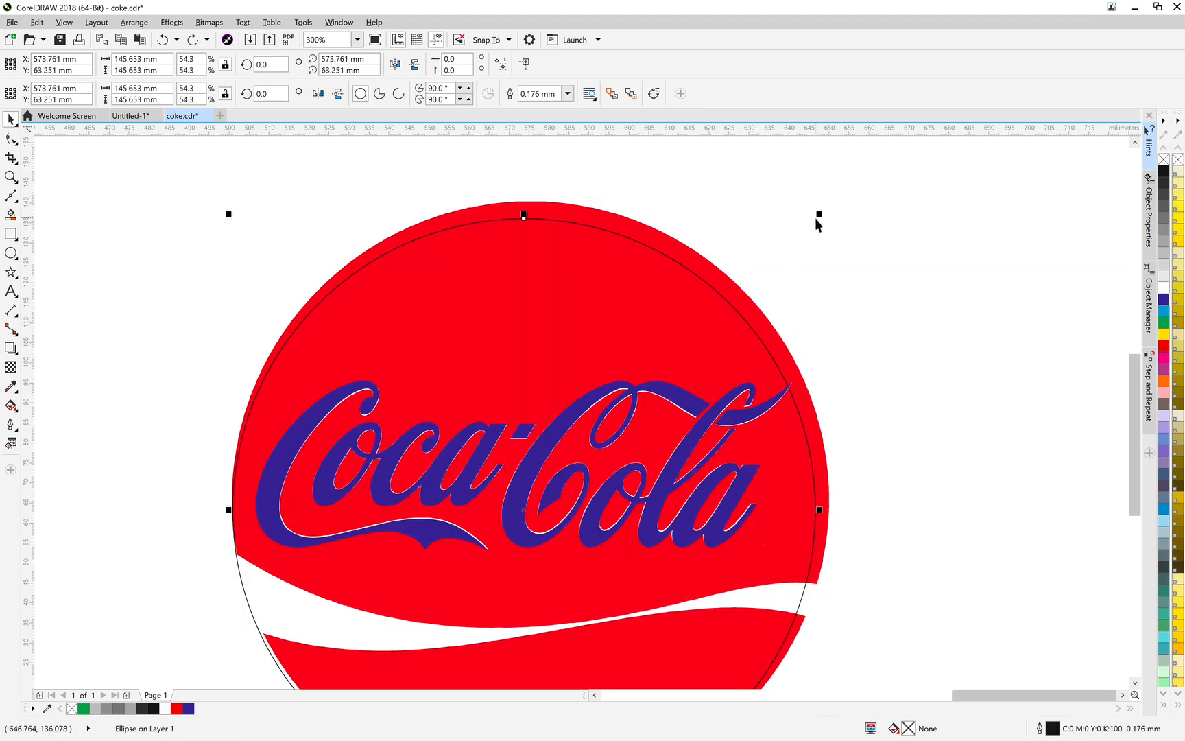
{"action": "left_click_drag", "start_coordinate": [816, 212], "coordinate": [857, 201]}
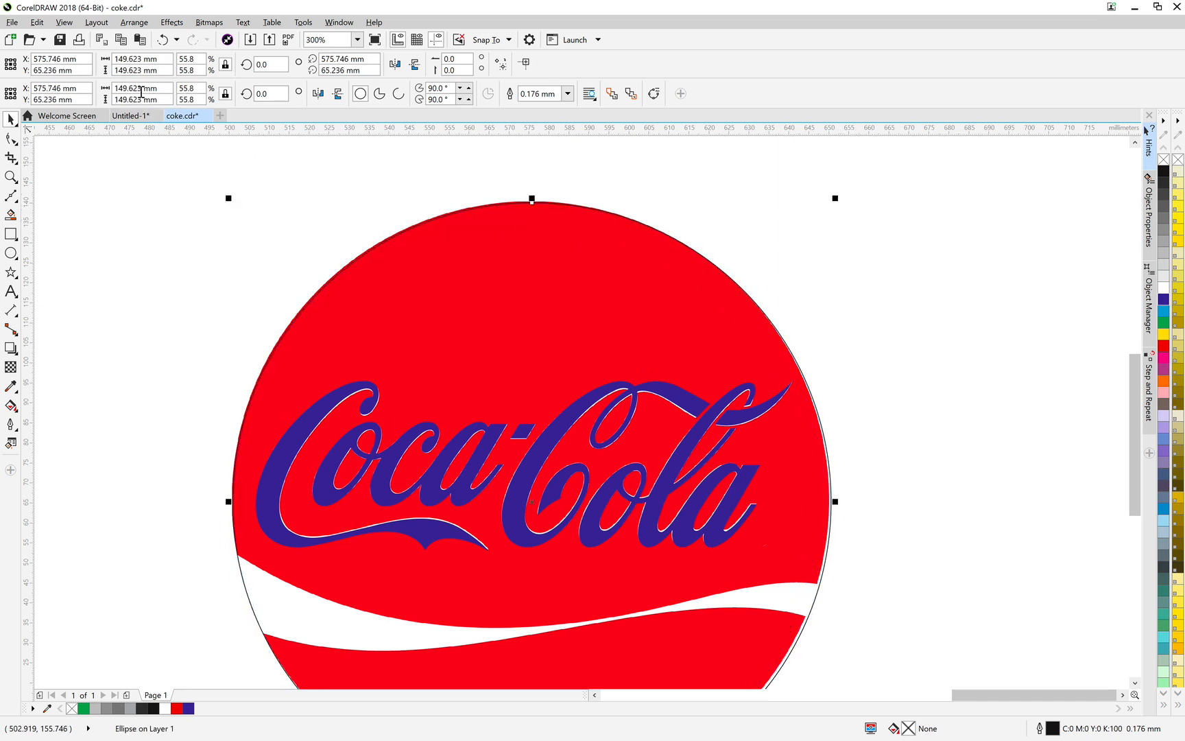
Step: Try stretching the outline circle horizontally to a width of about 178 mm
{"action": "left_click_drag", "start_coordinate": [848, 419], "coordinate": [855, 357]}
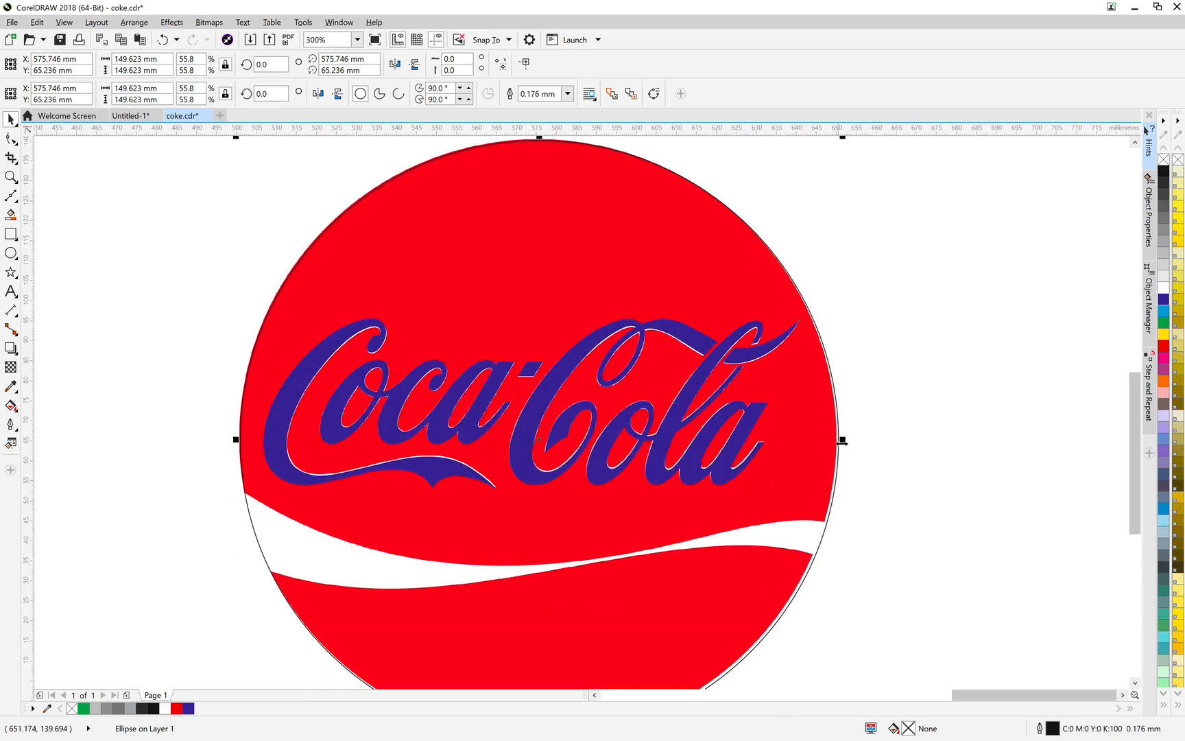
{"action": "left_click_drag", "start_coordinate": [840, 442], "coordinate": [958, 454]}
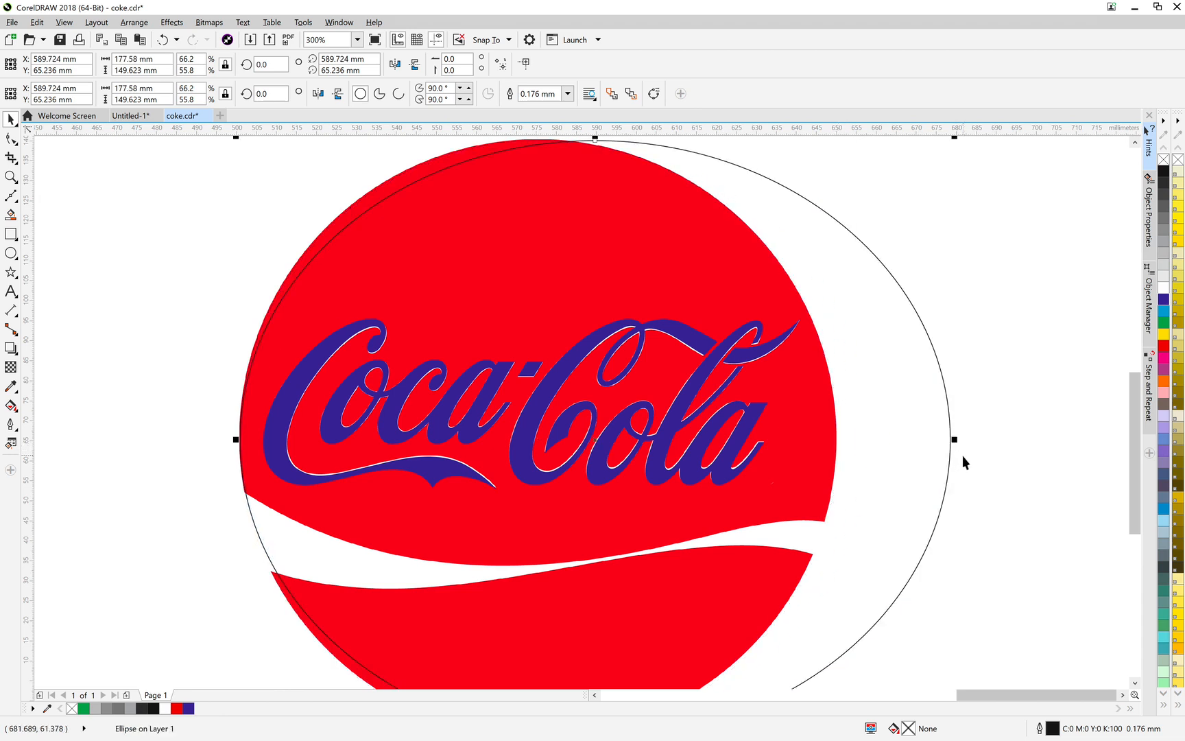
{"action": "key", "text": "ctrl+z"}
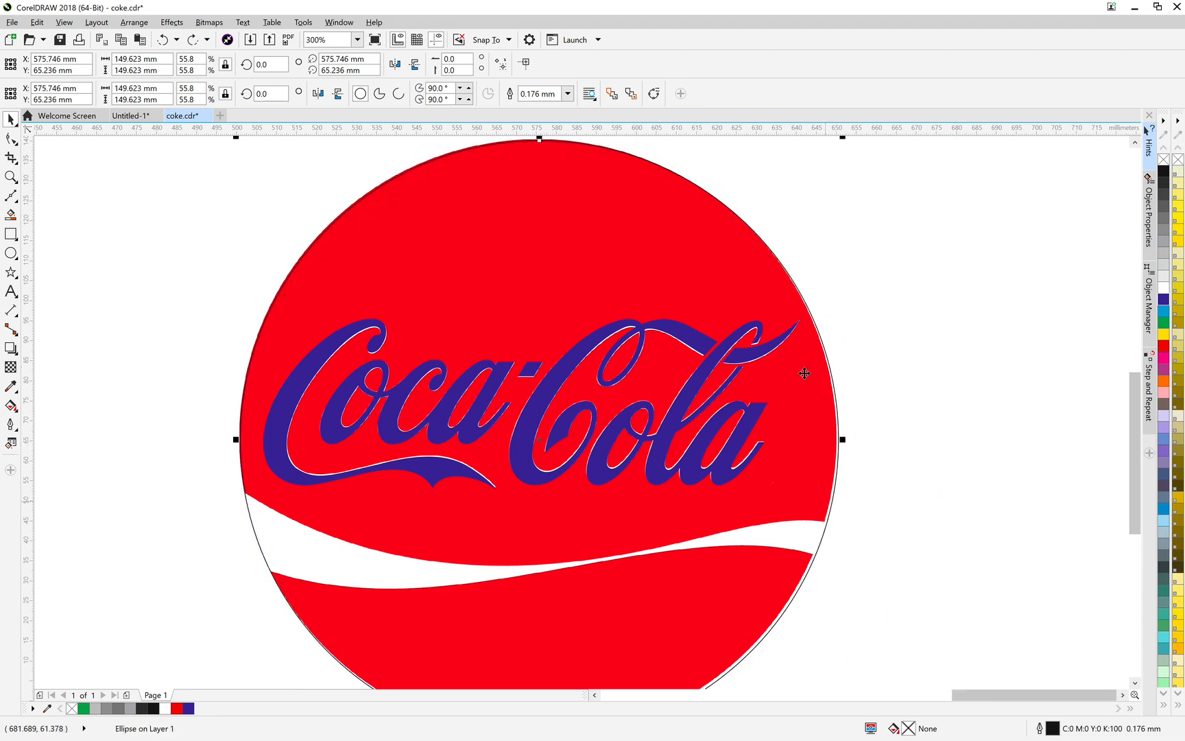
{"action": "left_click", "coordinate": [133, 290]}
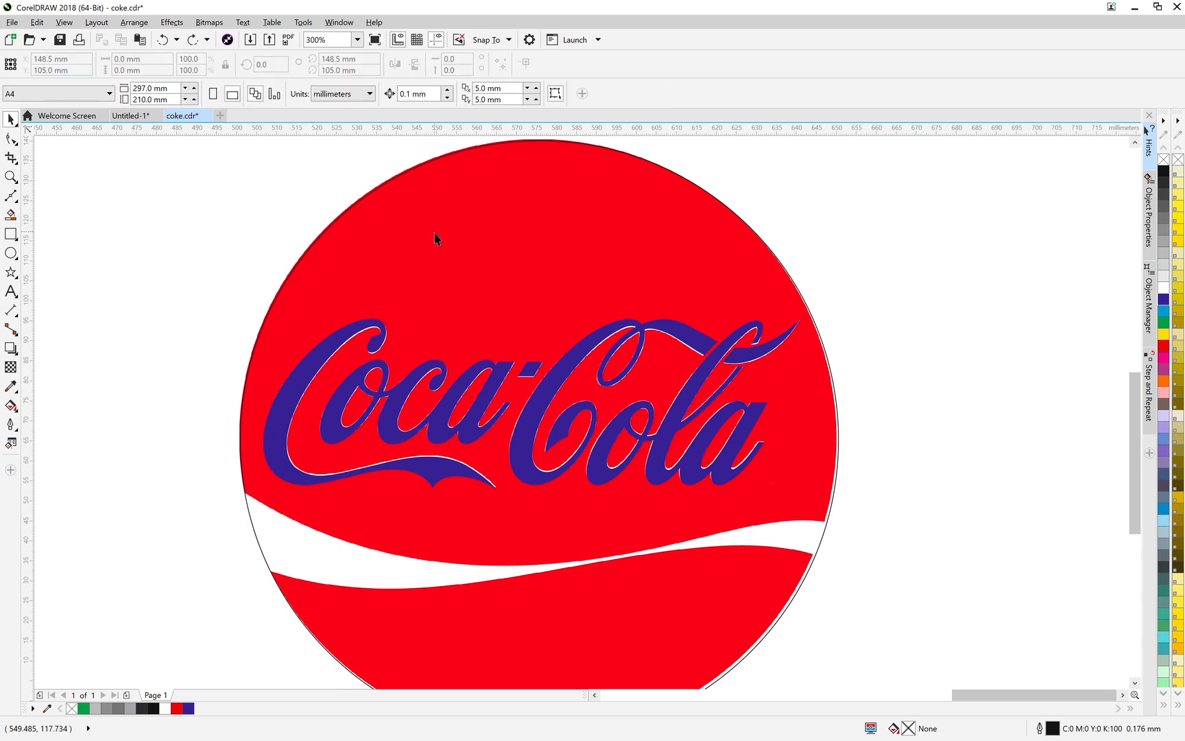
Step: Nudge the outline circle left about 0.6 mm to align it with the red disc's sides
{"action": "left_click_drag", "start_coordinate": [623, 498], "coordinate": [652, 423]}
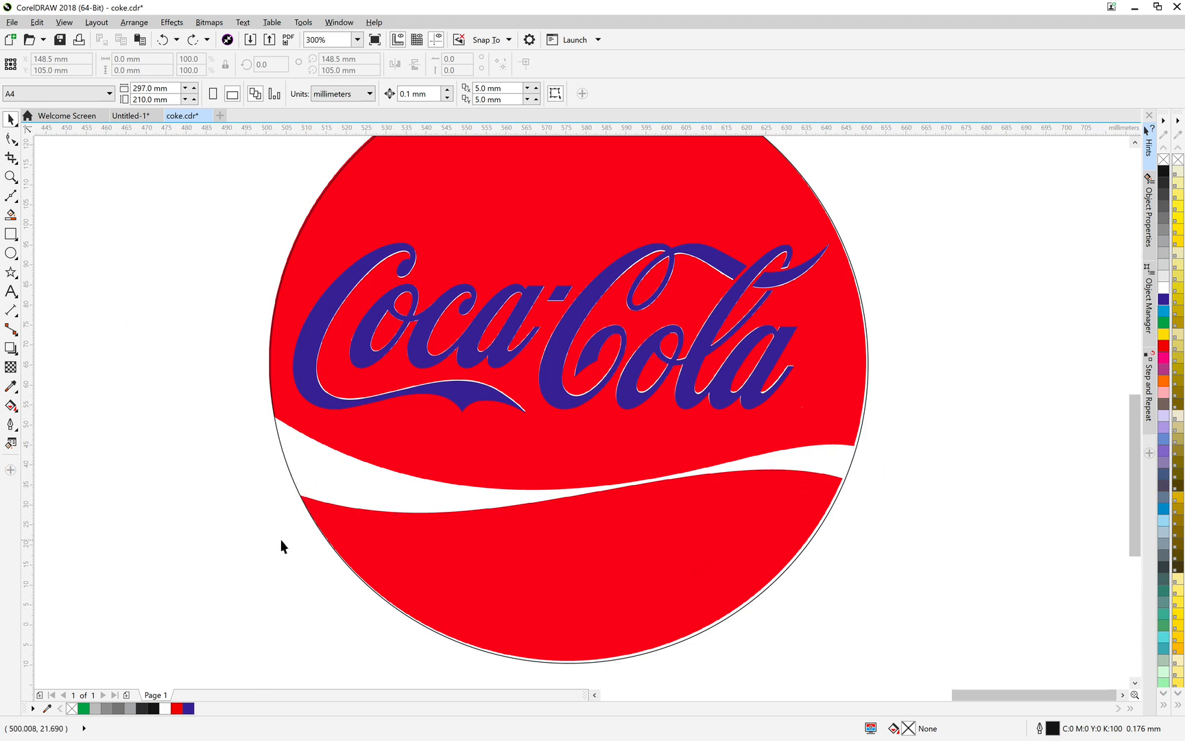
{"action": "left_click", "coordinate": [867, 377]}
{"action": "key", "text": "Left"}
{"action": "key", "text": "Left"}
{"action": "key", "text": "Left"}
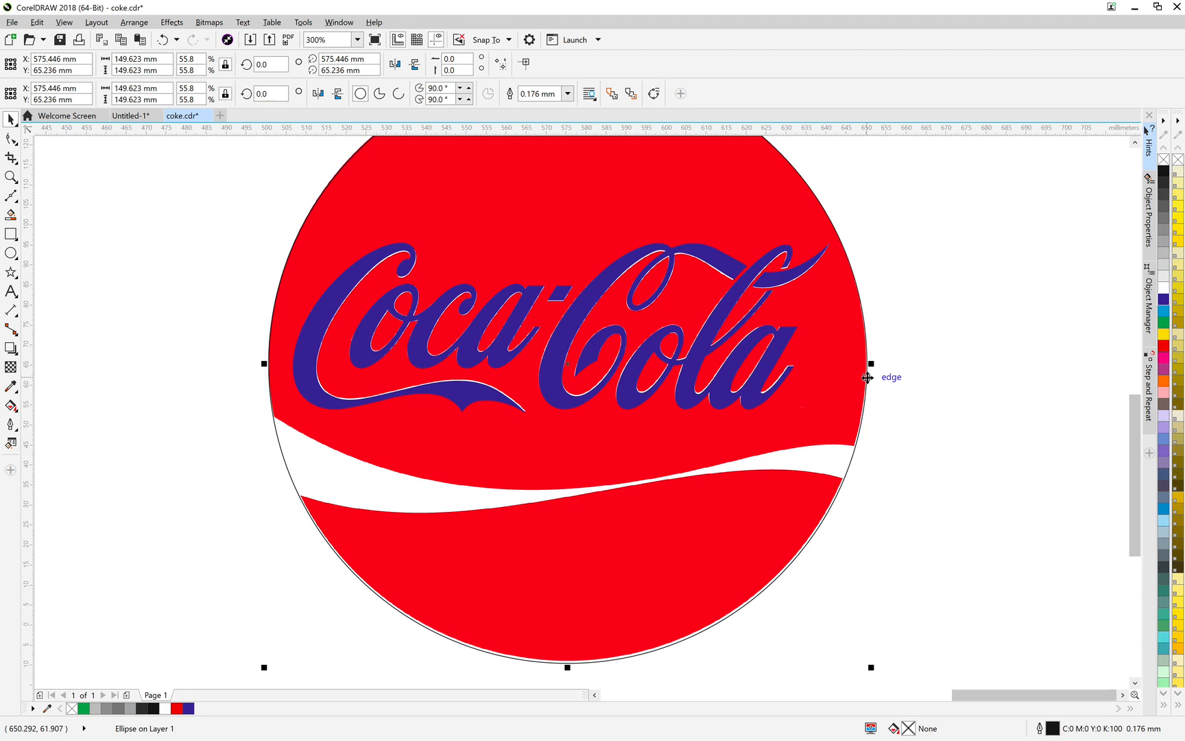
{"action": "key", "text": "Right"}
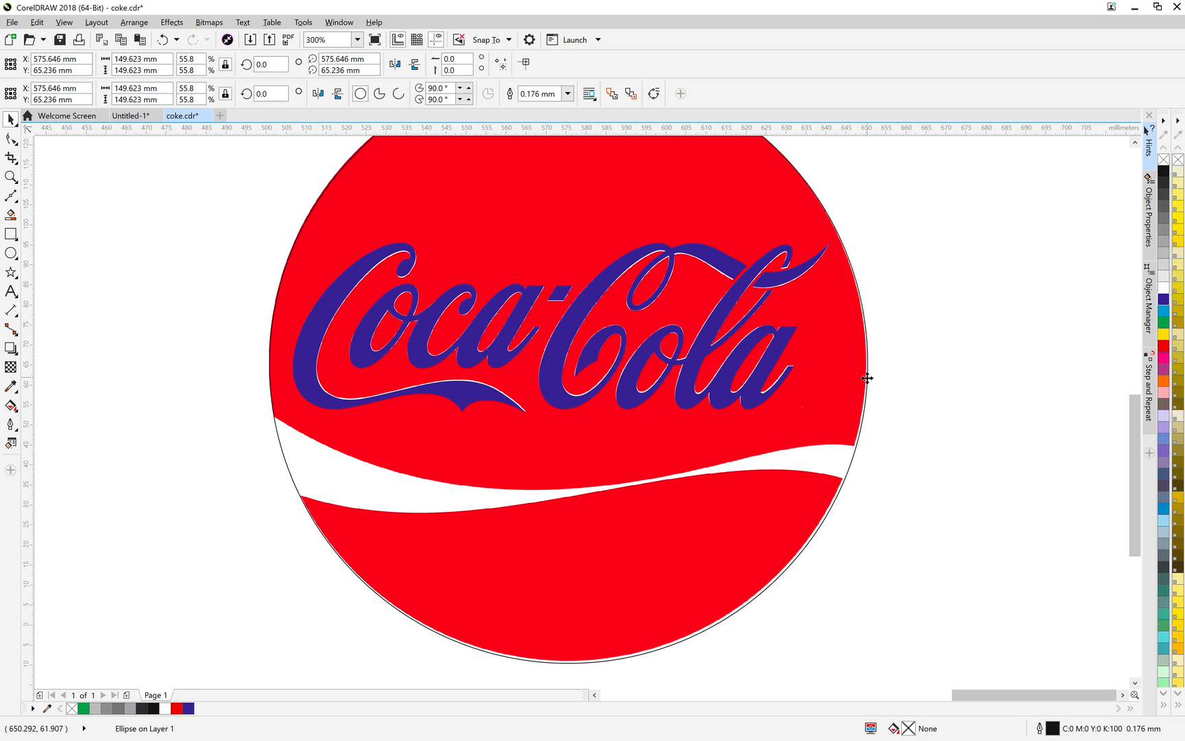
{"action": "key", "text": "Left"}
{"action": "key", "text": "Left"}
{"action": "key", "text": "Left"}
{"action": "key", "text": "Left"}
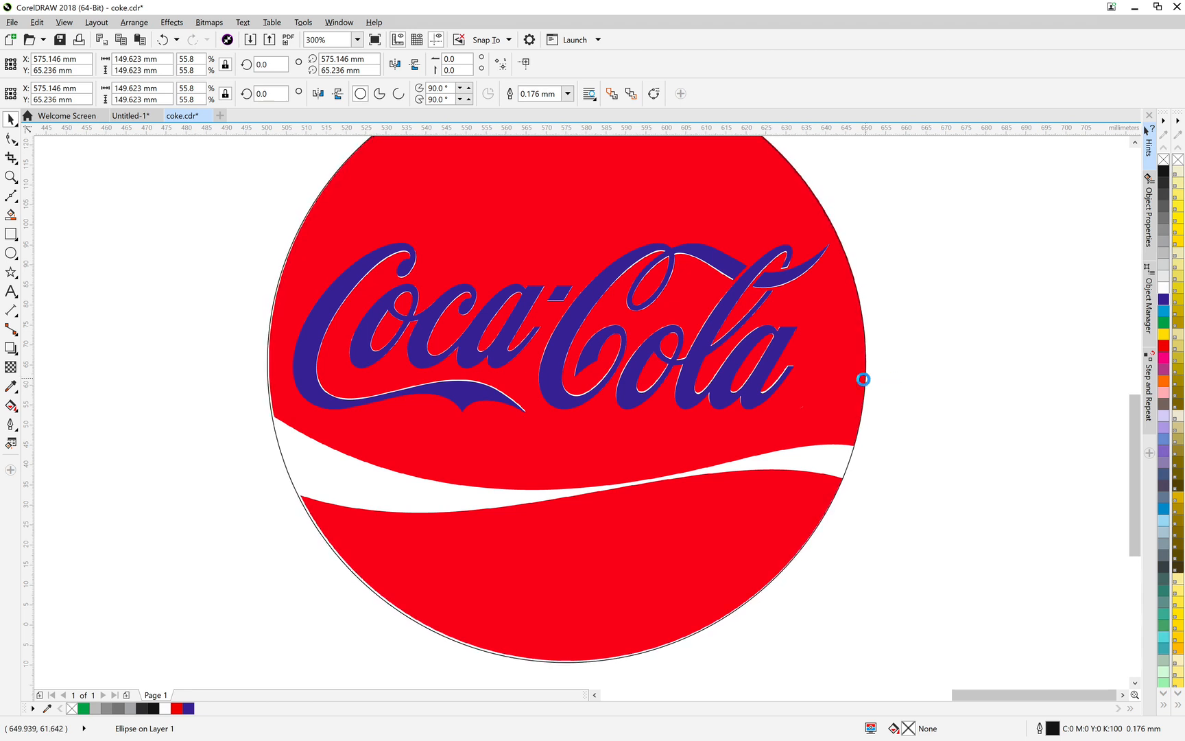
Step: Nudge the outline circle up about 0.5 mm to align it vertically with the red disc
{"action": "key", "text": "Up"}
{"action": "key", "text": "Up"}
{"action": "key", "text": "Up"}
{"action": "key", "text": "Up"}
{"action": "key", "text": "Up"}
{"action": "key", "text": "Up"}
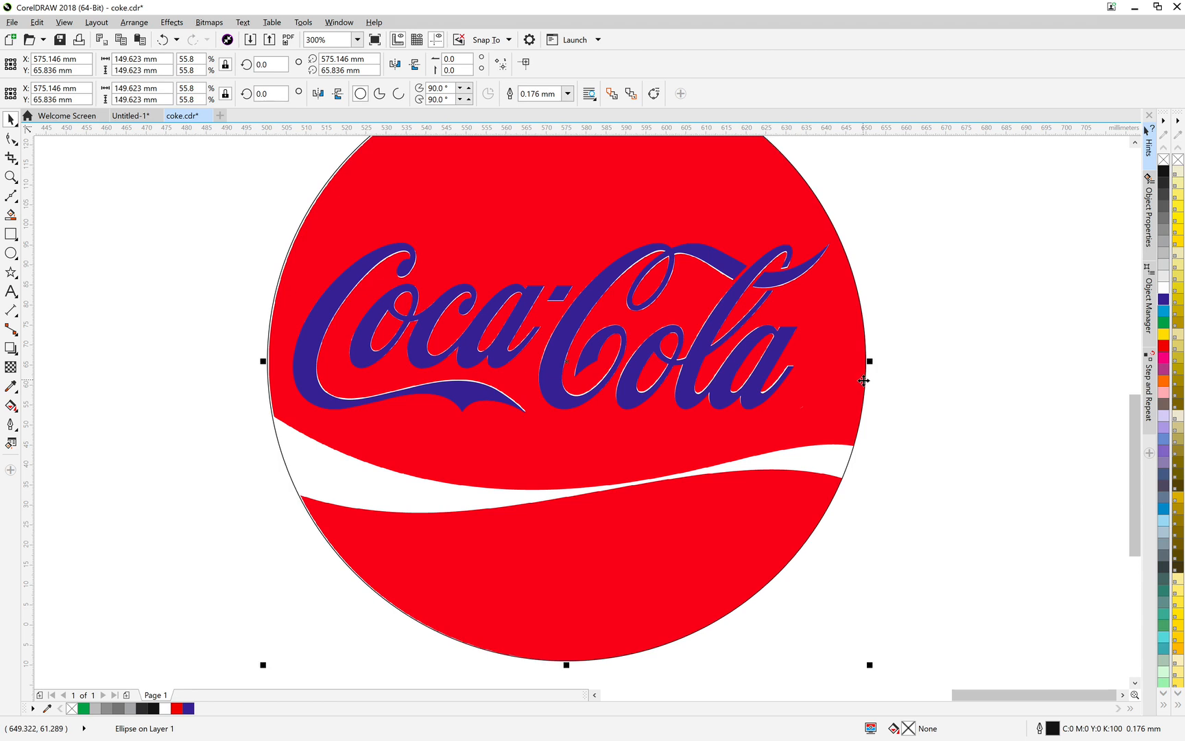
{"action": "key", "text": "Down"}
{"action": "key", "text": "Down"}
{"action": "key", "text": "Down"}
{"action": "key", "text": "Down"}
{"action": "key", "text": "Down"}
{"action": "key", "text": "Down"}
{"action": "key", "text": "Down"}
{"action": "key", "text": "Down"}
{"action": "key", "text": "Down"}
{"action": "key", "text": "Up"}
{"action": "key", "text": "Up"}
{"action": "key", "text": "Up"}
{"action": "key", "text": "Up"}
{"action": "key", "text": "Up"}
{"action": "key", "text": "Up"}
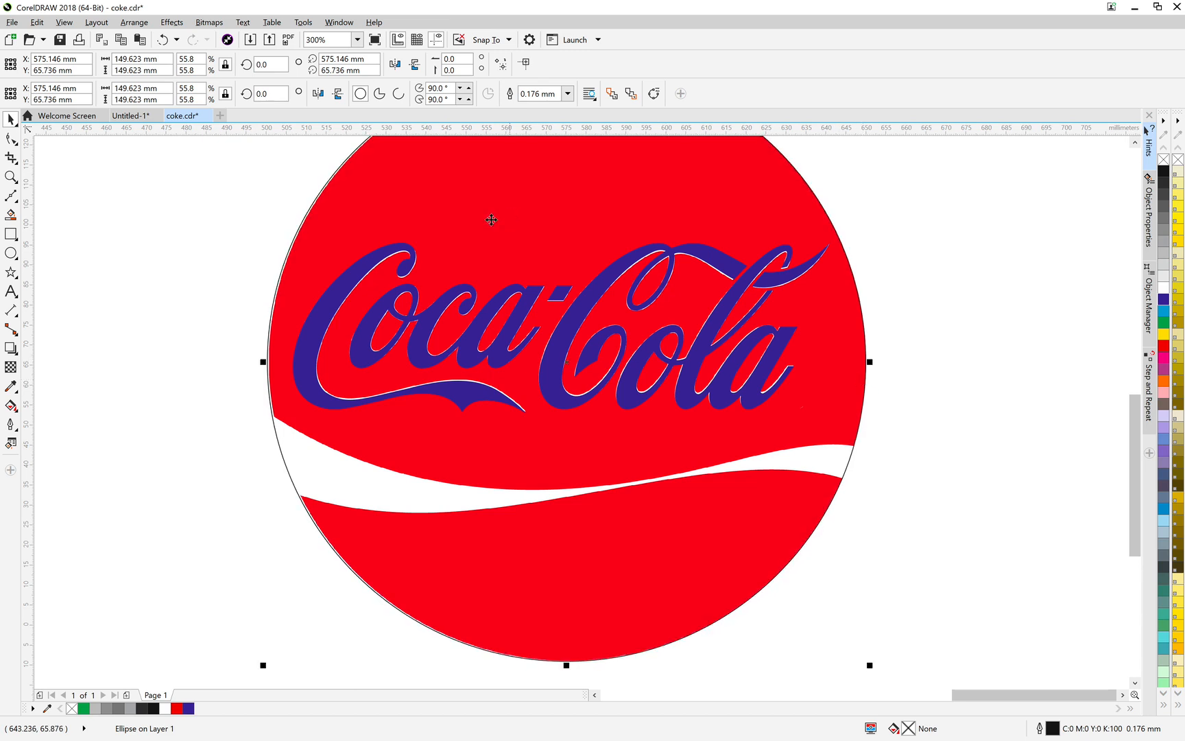
Step: Trace the white wave's upper edge with a Bézier curve running past both sides of the disc, starting from the left
{"action": "left_click", "coordinate": [11, 196]}
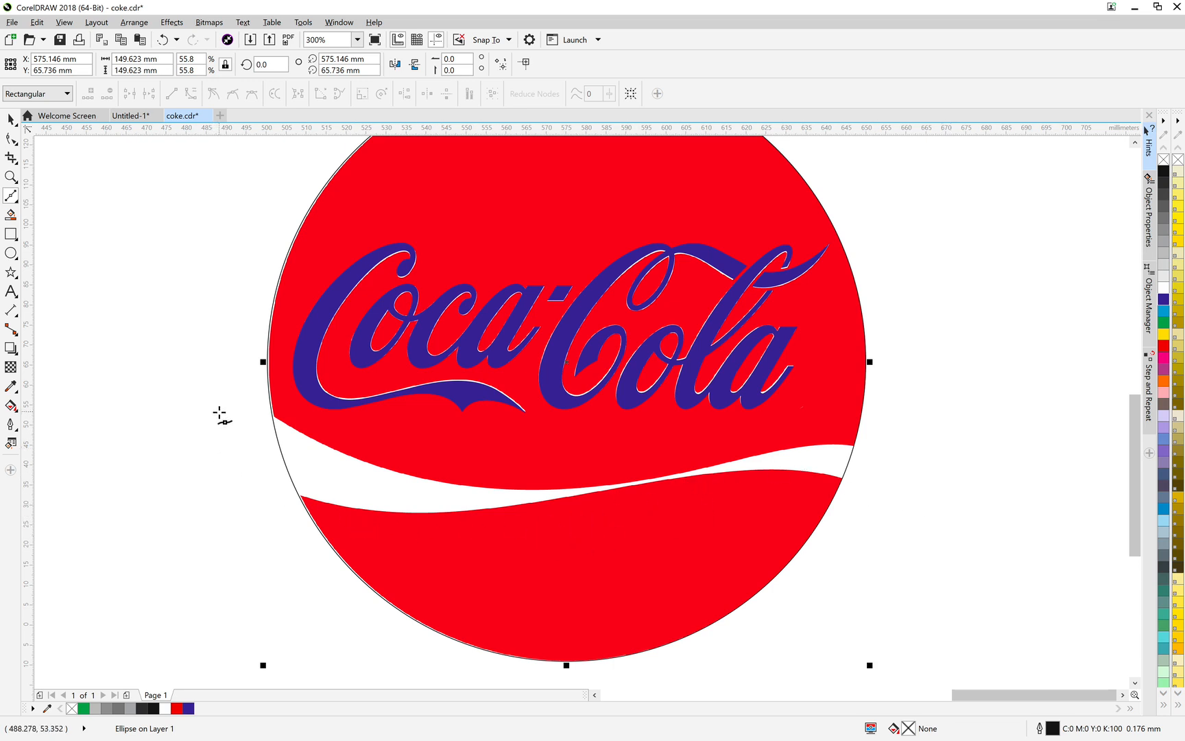
{"action": "left_click", "coordinate": [248, 407]}
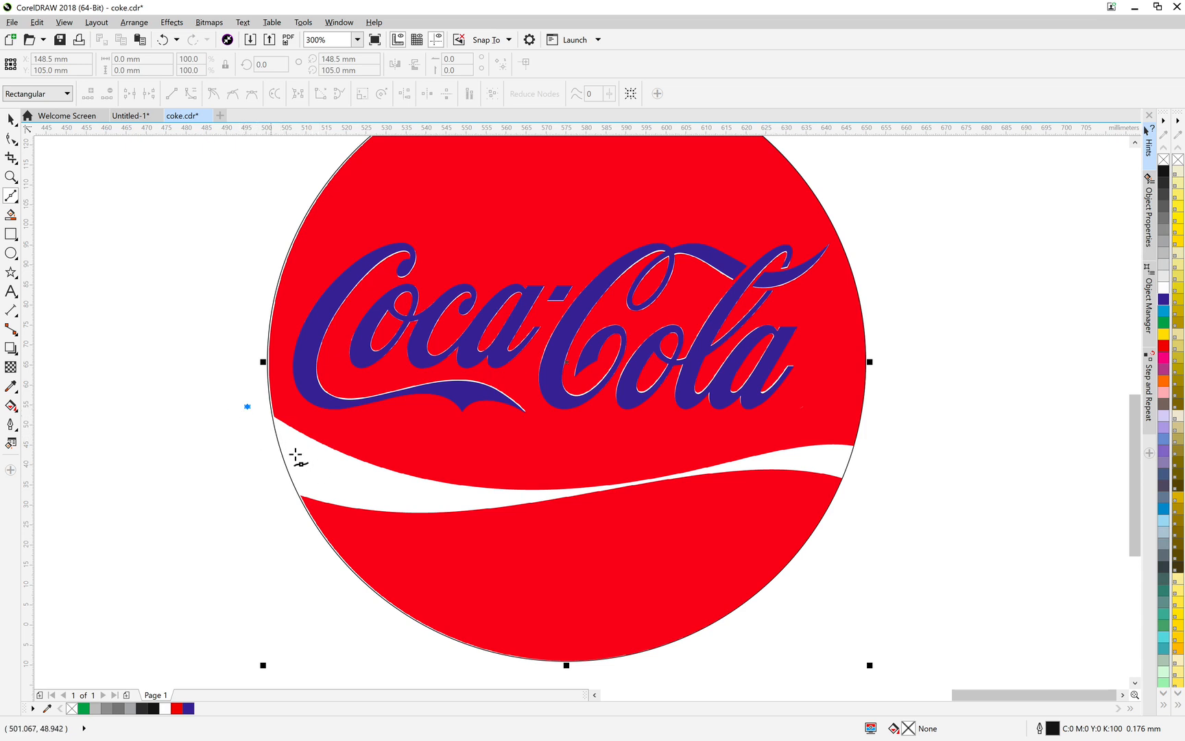
{"action": "left_click_drag", "start_coordinate": [572, 490], "coordinate": [843, 444]}
{"action": "left_click", "coordinate": [867, 446]}
{"action": "left_click", "coordinate": [861, 491]}
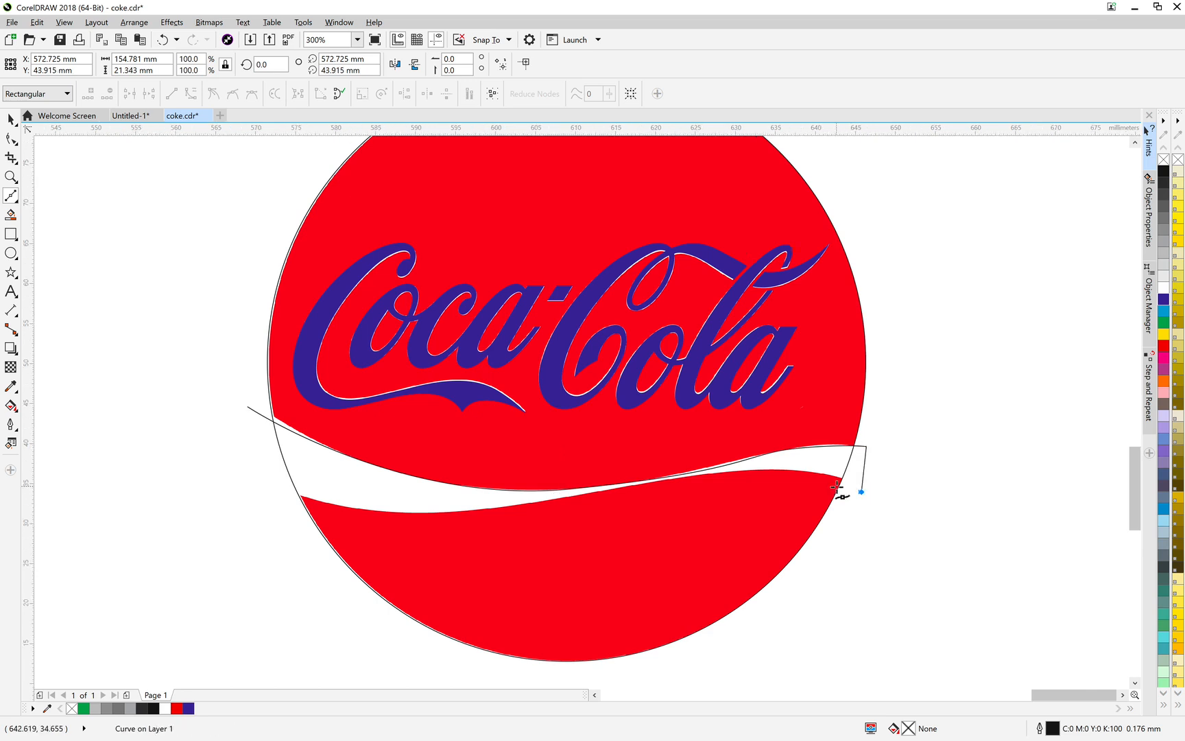
Step: Continue the curve back along the white wave's lower edge and close it at its starting node outside the disc
{"action": "scroll", "coordinate": [835, 484], "scroll_direction": "up", "scroll_amount": 4}
{"action": "left_click_drag", "start_coordinate": [655, 419], "coordinate": [363, 412]}
{"action": "left_click_drag", "start_coordinate": [302, 494], "coordinate": [726, 378]}
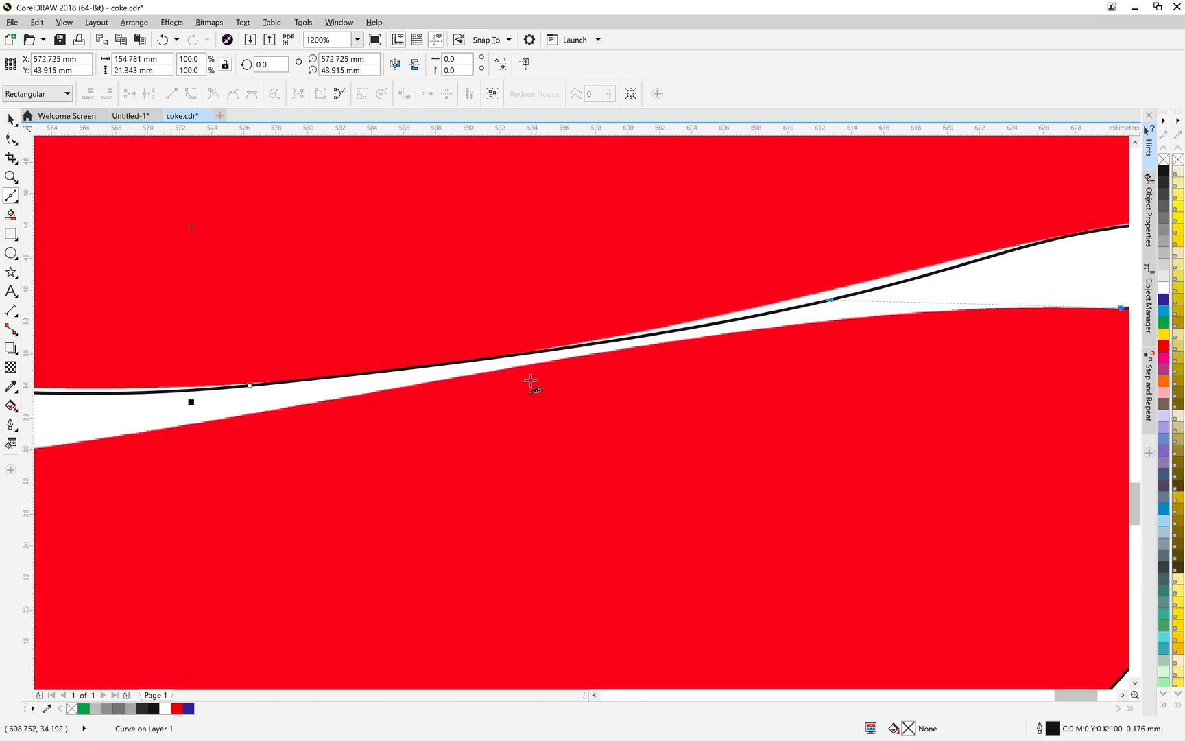
{"action": "left_click_drag", "start_coordinate": [525, 367], "coordinate": [465, 402]}
{"action": "scroll", "coordinate": [455, 404], "scroll_direction": "down", "scroll_amount": 2}
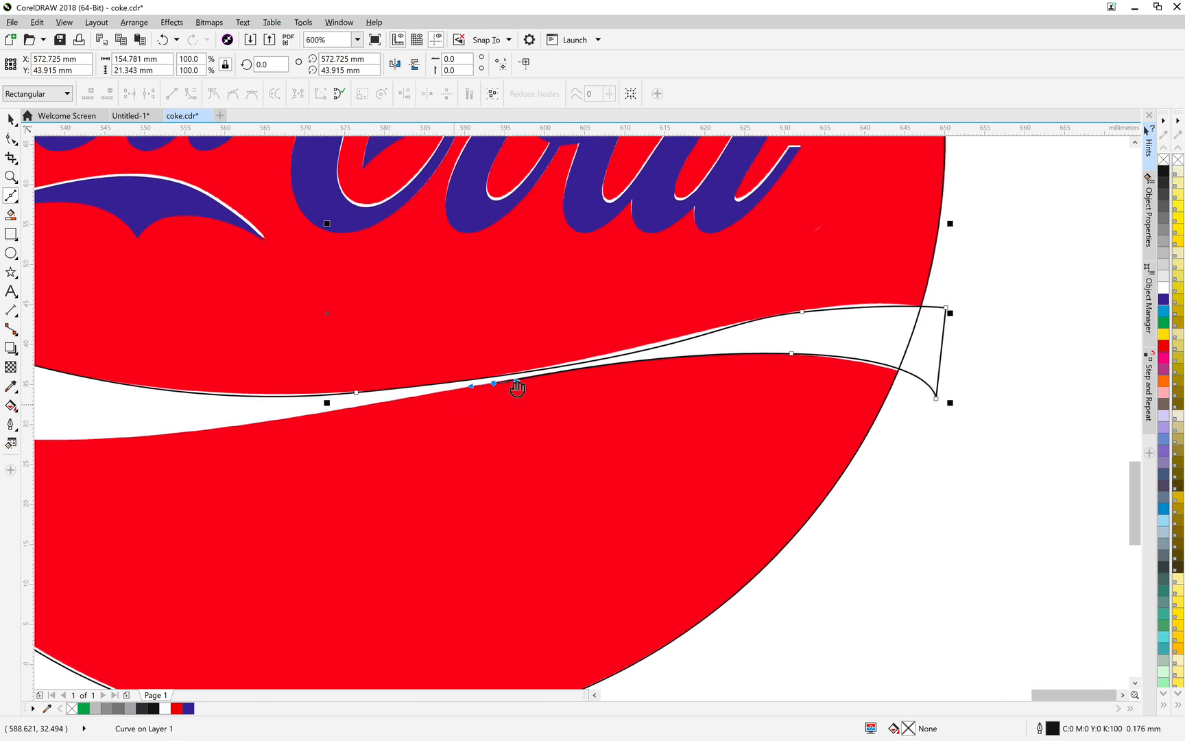
{"action": "mouse_move", "coordinate": [287, 407]}
{"action": "left_mouse_down"}
{"action": "mouse_move", "coordinate": [451, 405]}
{"action": "mouse_move", "coordinate": [283, 396]}
{"action": "left_mouse_up"}
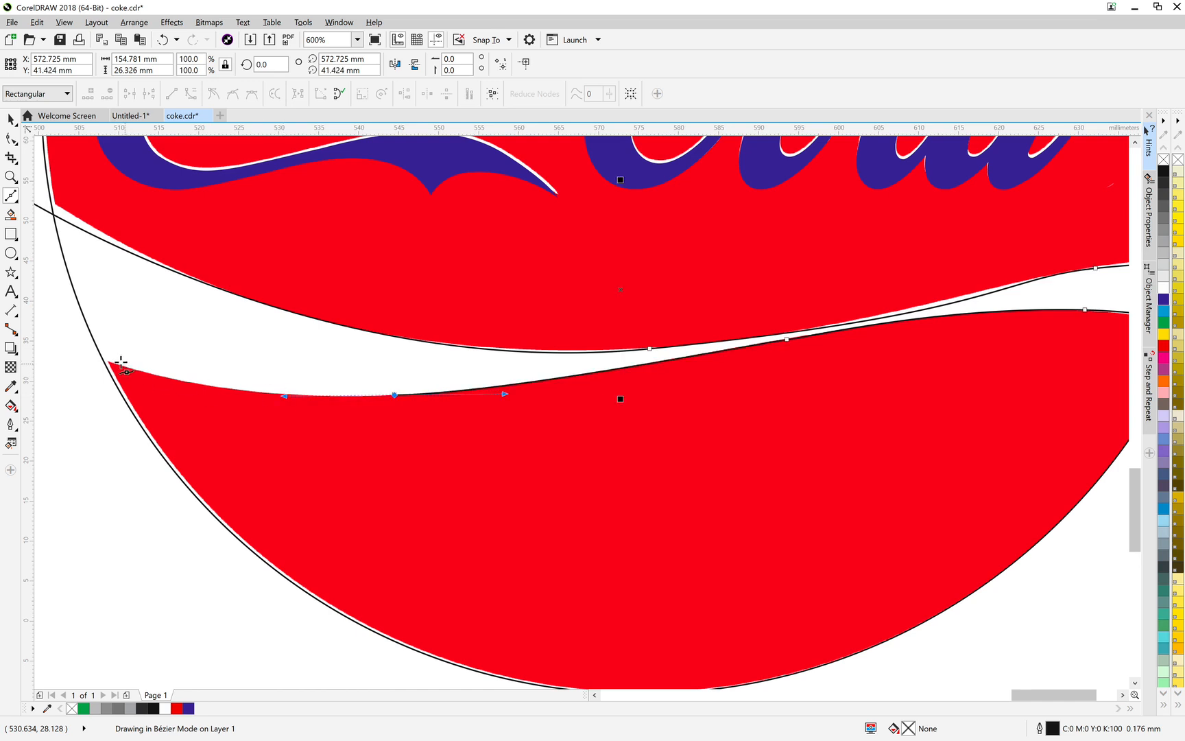
{"action": "left_click", "coordinate": [54, 342]}
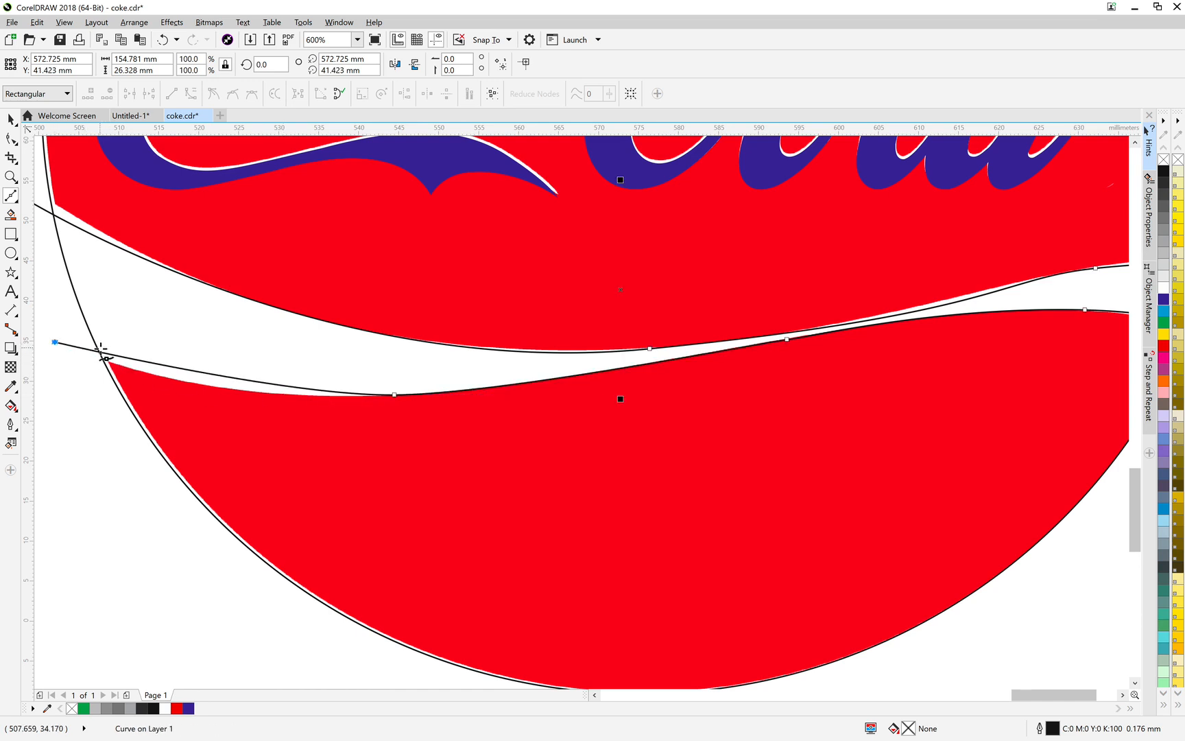
{"action": "left_click_drag", "start_coordinate": [106, 381], "coordinate": [136, 414]}
{"action": "left_click_drag", "start_coordinate": [87, 267], "coordinate": [196, 272]}
{"action": "left_click", "coordinate": [146, 221]}
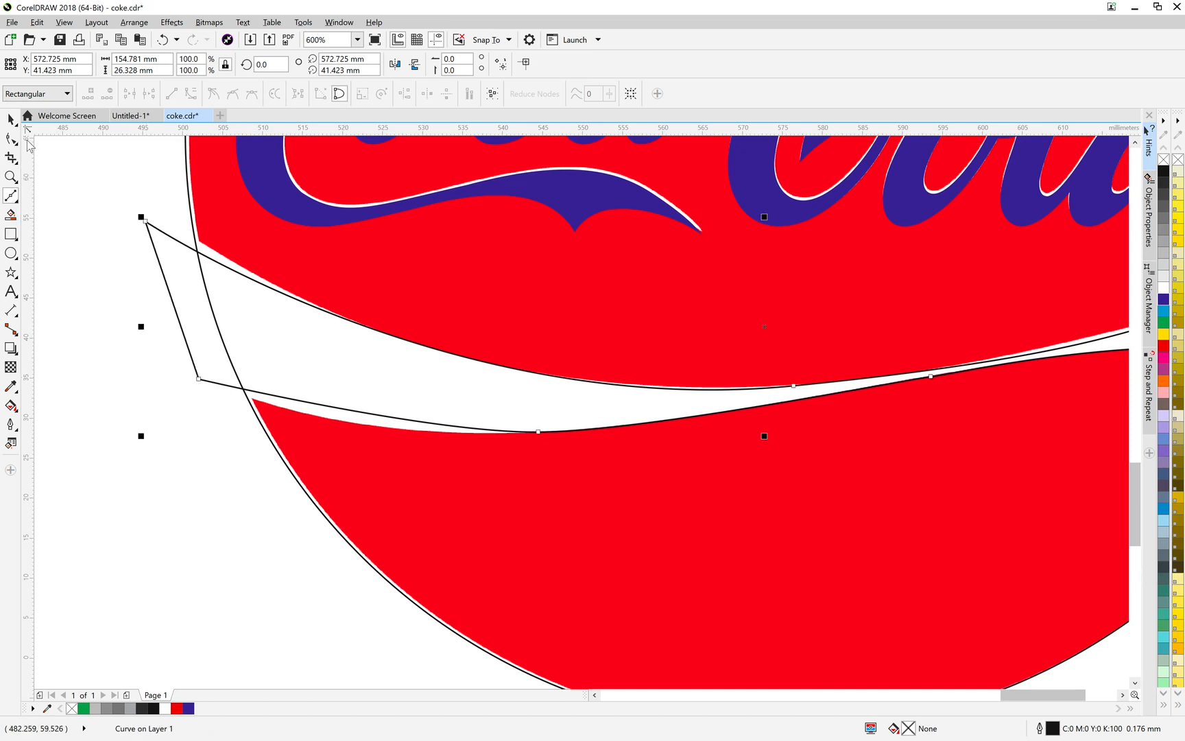
Step: Reshape the left part of the traced curve's lower edge with the Shape tool to follow the white wave
{"action": "left_click", "coordinate": [11, 140]}
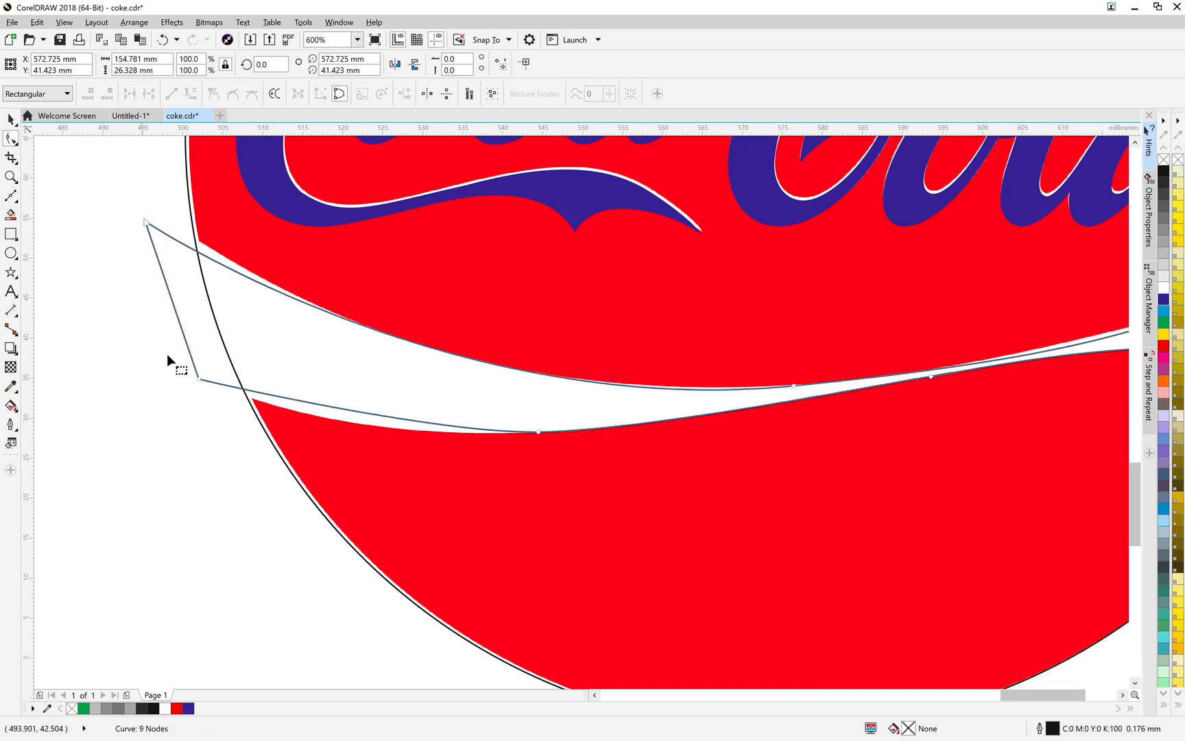
{"action": "left_click", "coordinate": [539, 432]}
{"action": "left_click_drag", "start_coordinate": [427, 434], "coordinate": [378, 451]}
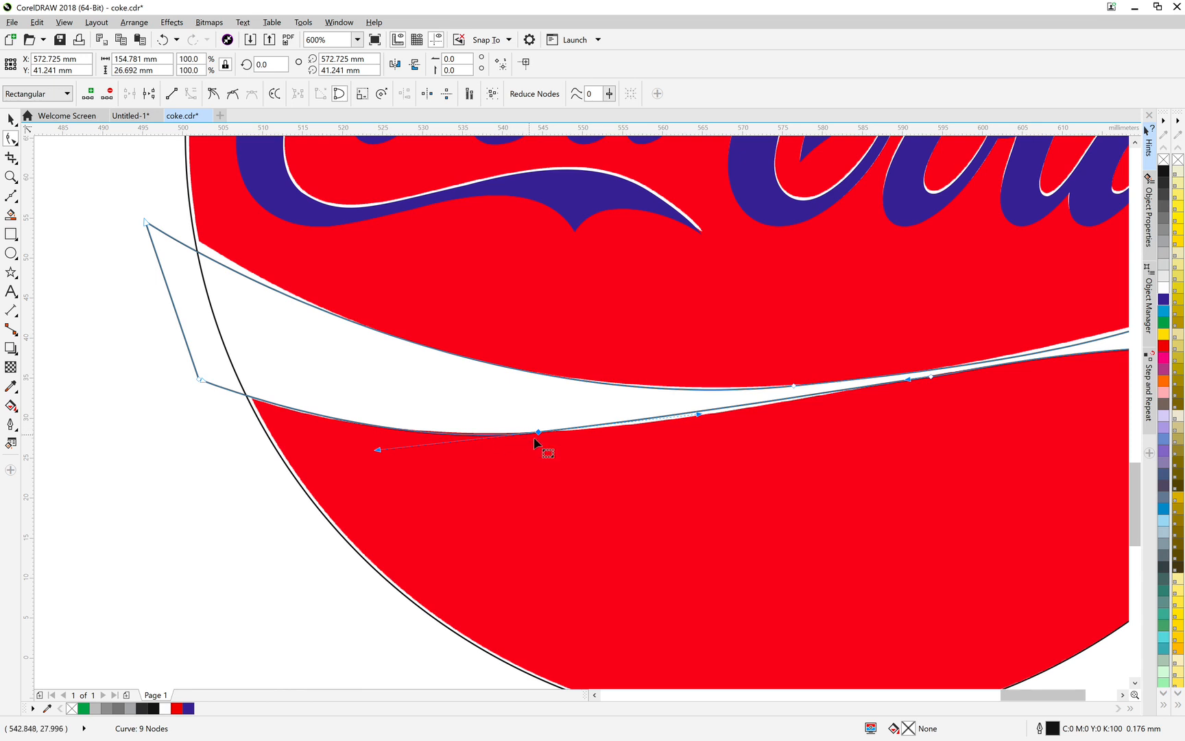
Step: Refine the right part of the traced wave's lower edge by adjusting its nodes and curve handles
{"action": "left_click_drag", "start_coordinate": [714, 412], "coordinate": [714, 416]}
{"action": "left_click_drag", "start_coordinate": [828, 436], "coordinate": [418, 458]}
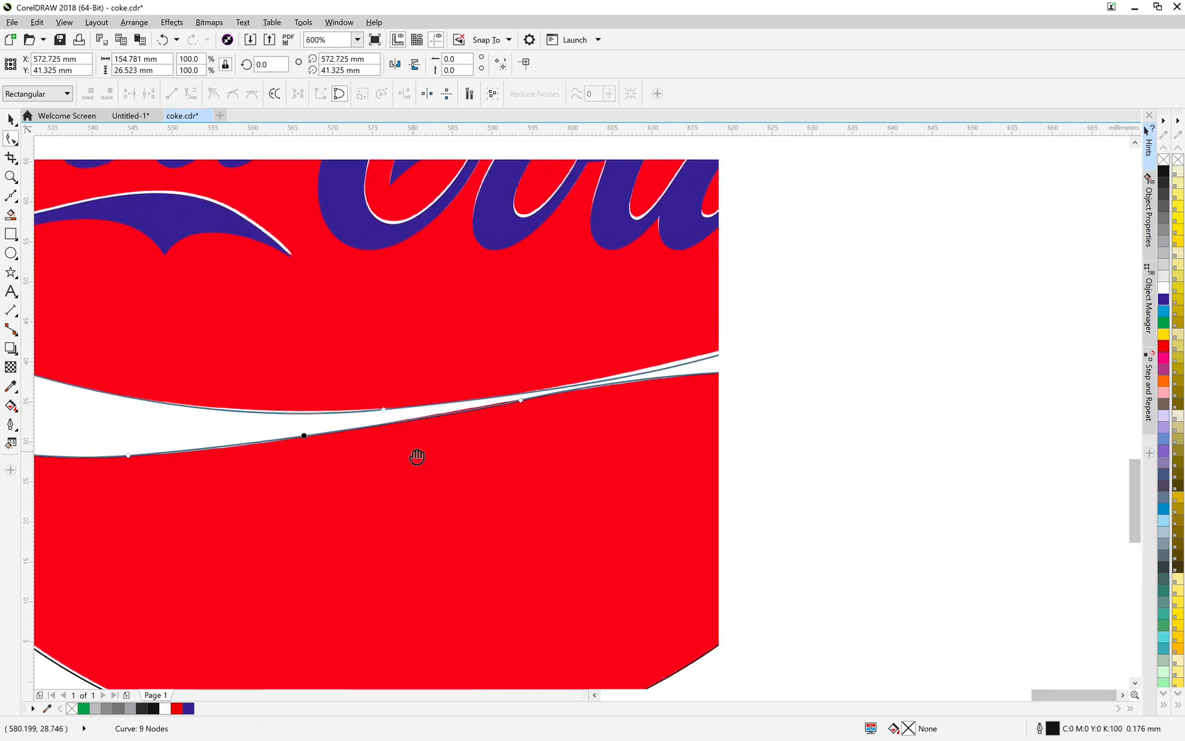
{"action": "left_click_drag", "start_coordinate": [732, 426], "coordinate": [645, 412]}
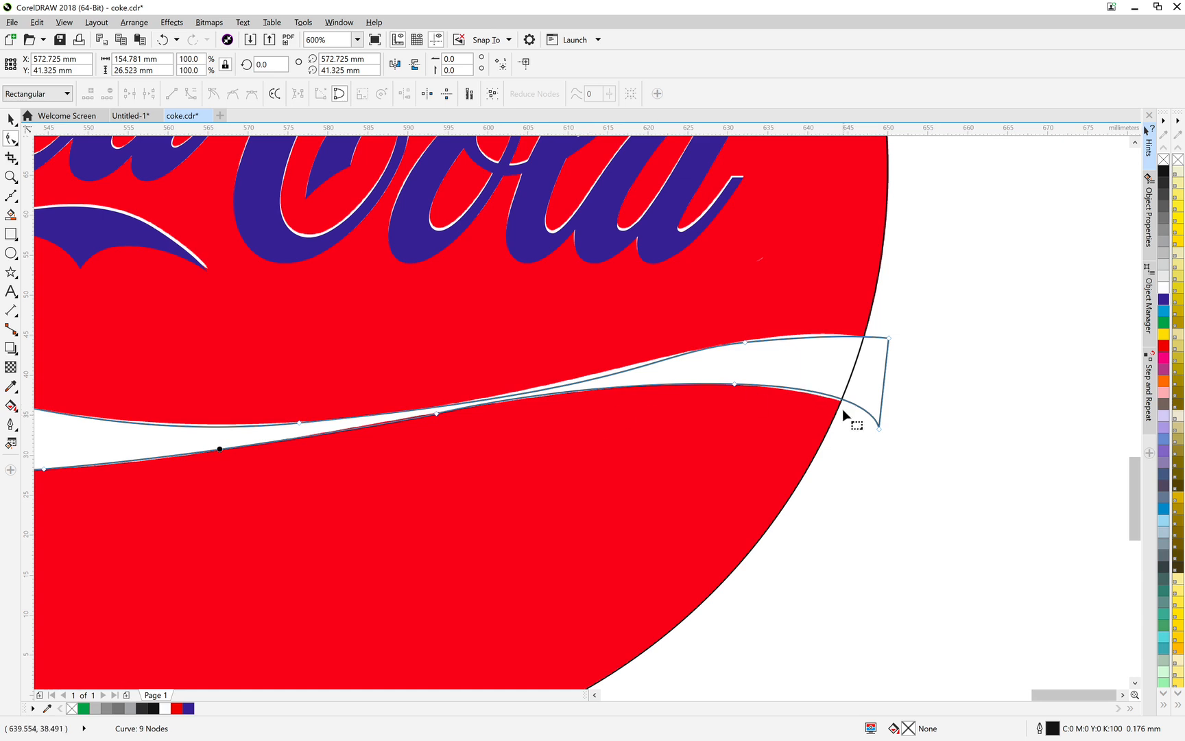
{"action": "left_click", "coordinate": [736, 387]}
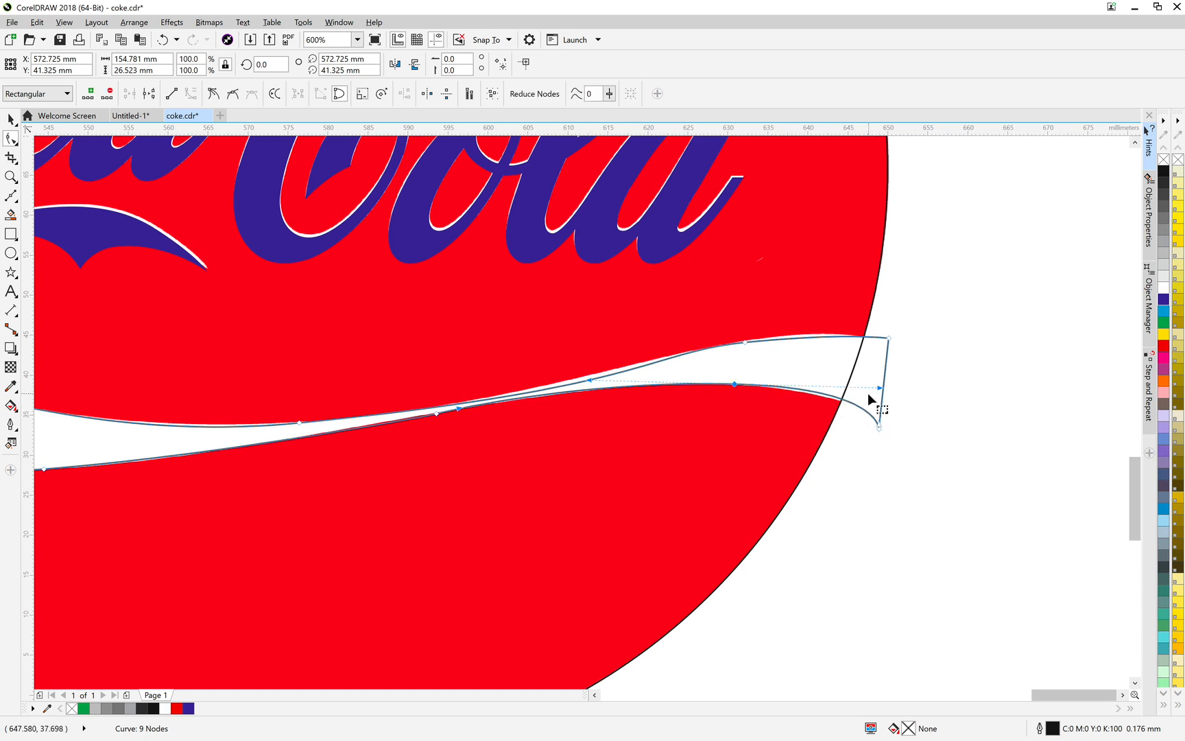
{"action": "left_click_drag", "start_coordinate": [880, 387], "coordinate": [875, 400]}
{"action": "left_click_drag", "start_coordinate": [872, 384], "coordinate": [868, 384]}
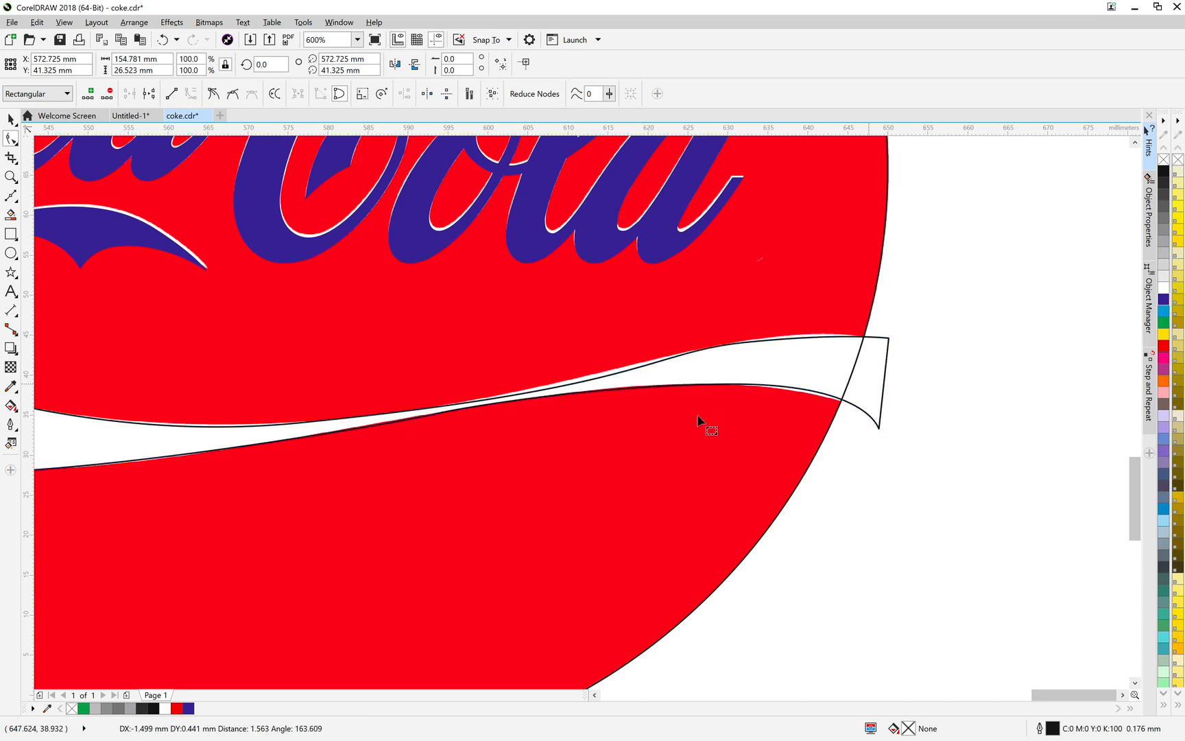
Step: Move the upper edge's right node and shorten the middle node's right handle to follow the white wave's upper contour
{"action": "left_click", "coordinate": [750, 342]}
{"action": "left_click_drag", "start_coordinate": [753, 343], "coordinate": [753, 341]}
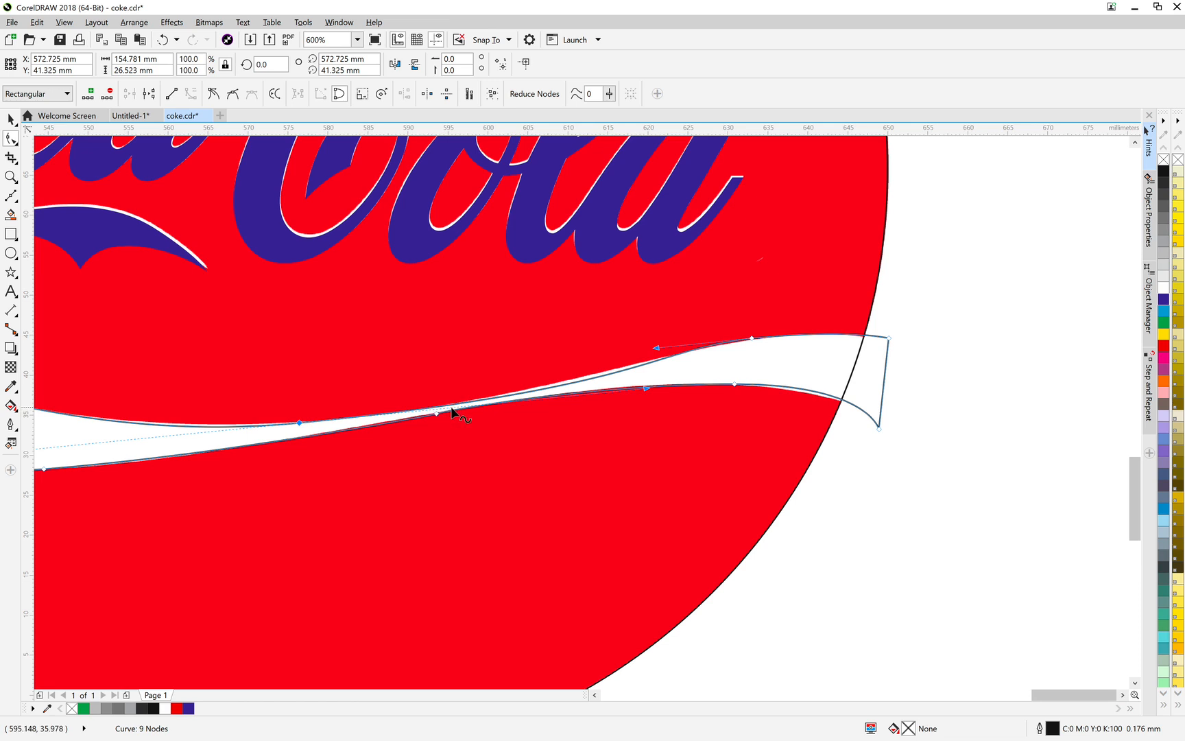
{"action": "left_click_drag", "start_coordinate": [648, 391], "coordinate": [930, 445]}
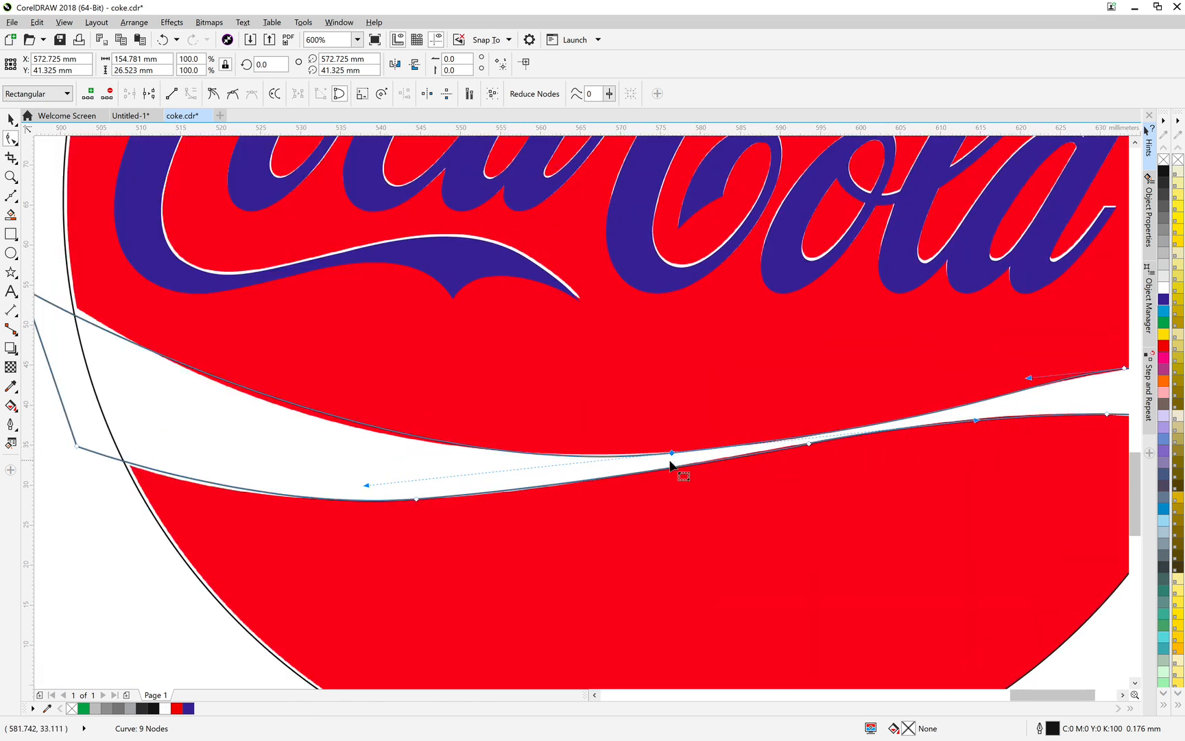
Step: Make the upper edge's middle node a cusp and refit the wave's left end by adjusting its left handle and both left corner nodes
{"action": "left_click", "coordinate": [213, 100]}
{"action": "left_click_drag", "start_coordinate": [365, 485], "coordinate": [294, 478]}
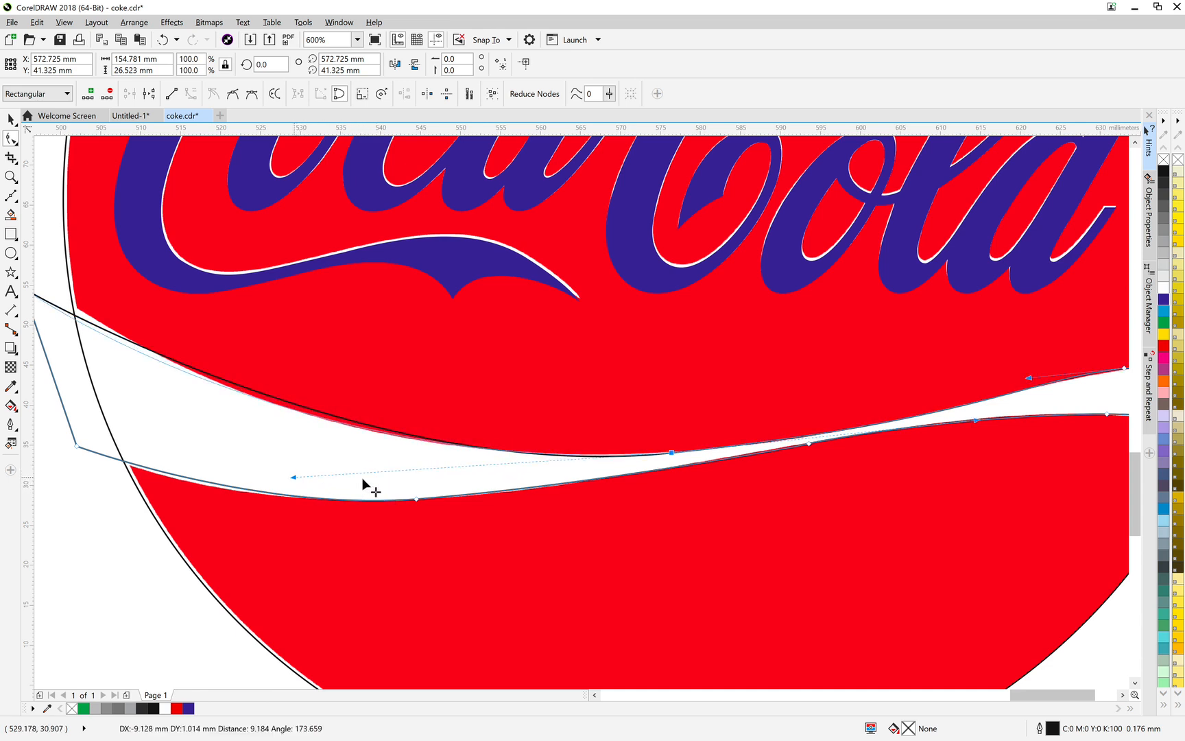
{"action": "left_click_drag", "start_coordinate": [108, 351], "coordinate": [232, 371]}
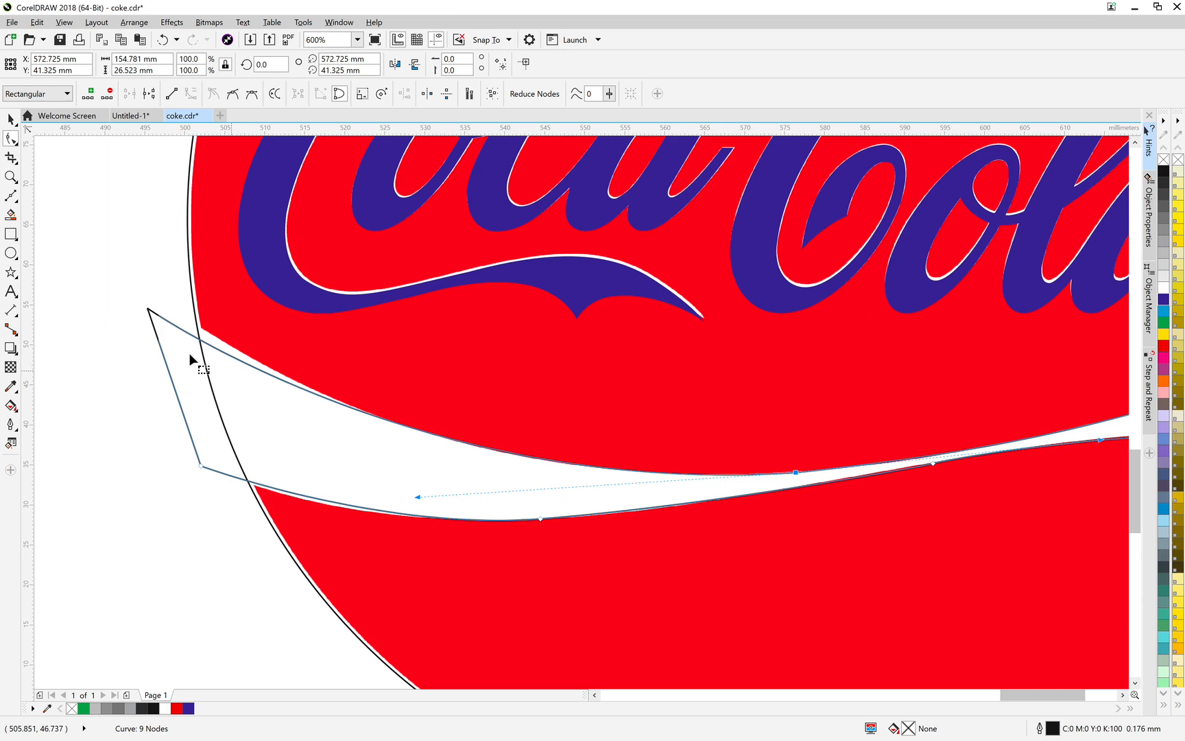
{"action": "left_click_drag", "start_coordinate": [151, 312], "coordinate": [148, 295]}
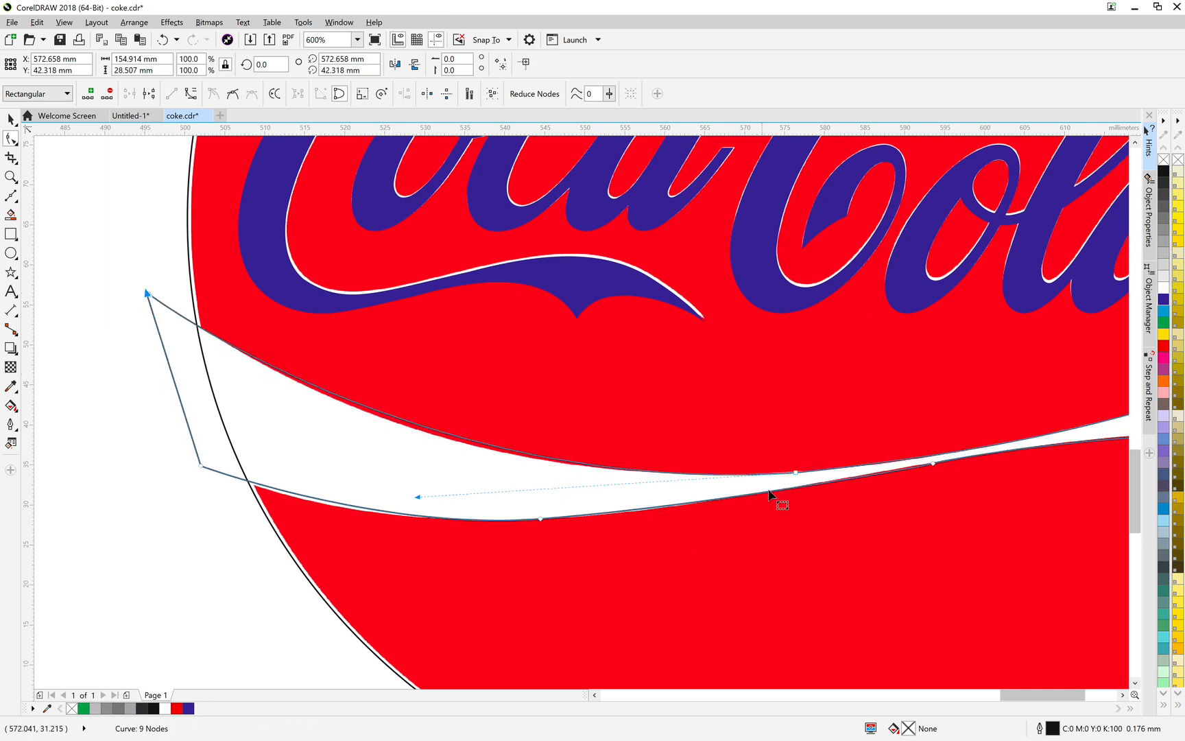
{"action": "left_click_drag", "start_coordinate": [416, 497], "coordinate": [406, 507]}
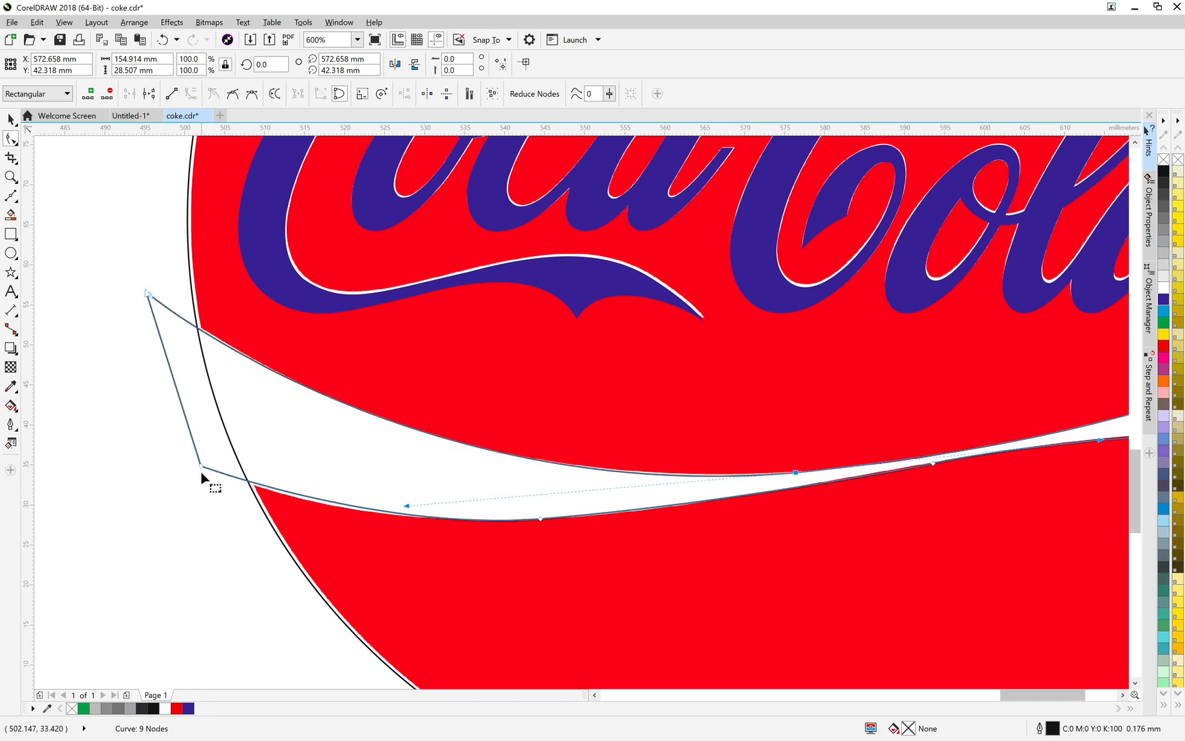
{"action": "left_click_drag", "start_coordinate": [201, 469], "coordinate": [203, 481]}
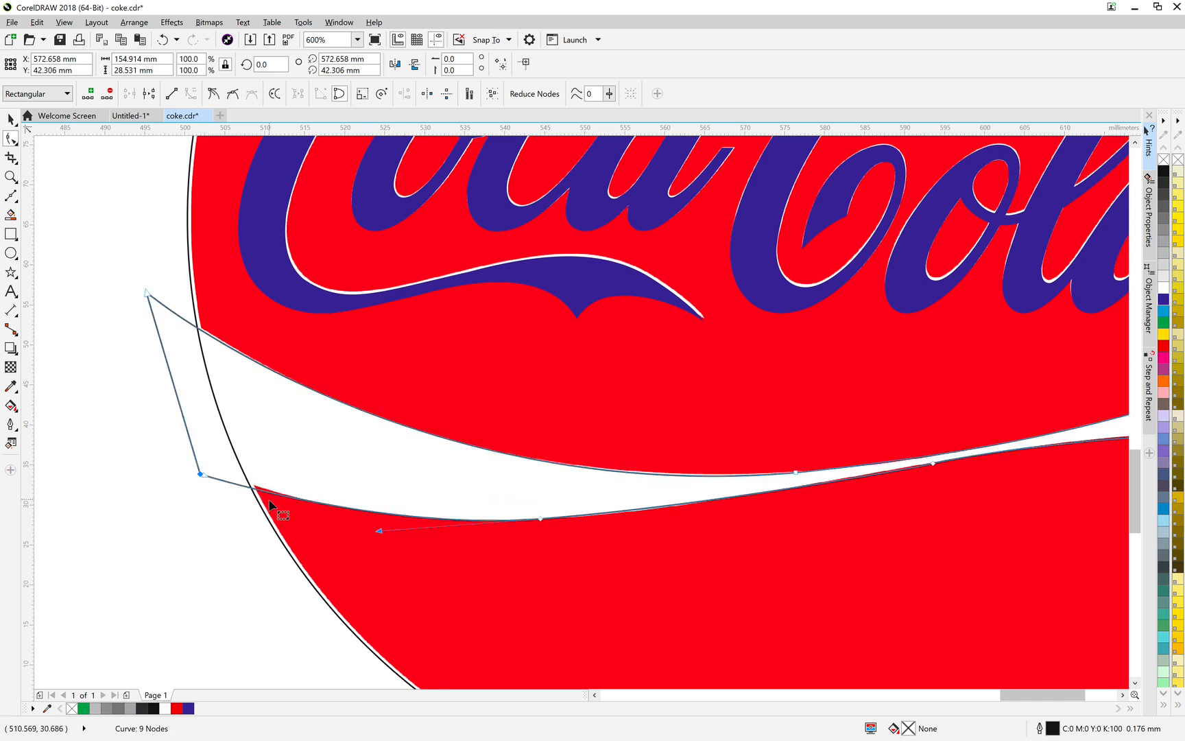
Step: Make the lower edge's right node a cusp and refit that end by moving the lower right corner node outward and adjusting the handle
{"action": "scroll", "coordinate": [273, 501], "scroll_direction": "down", "scroll_amount": 2}
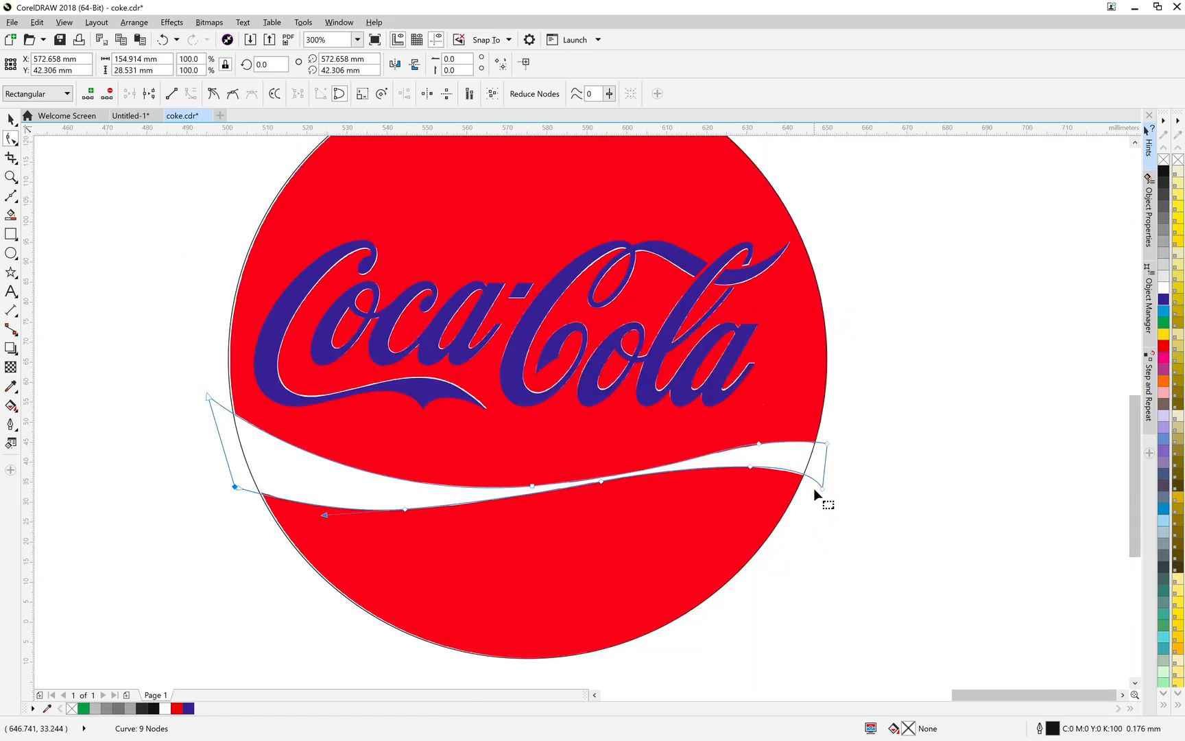
{"action": "scroll", "coordinate": [809, 485], "scroll_direction": "up", "scroll_amount": 2}
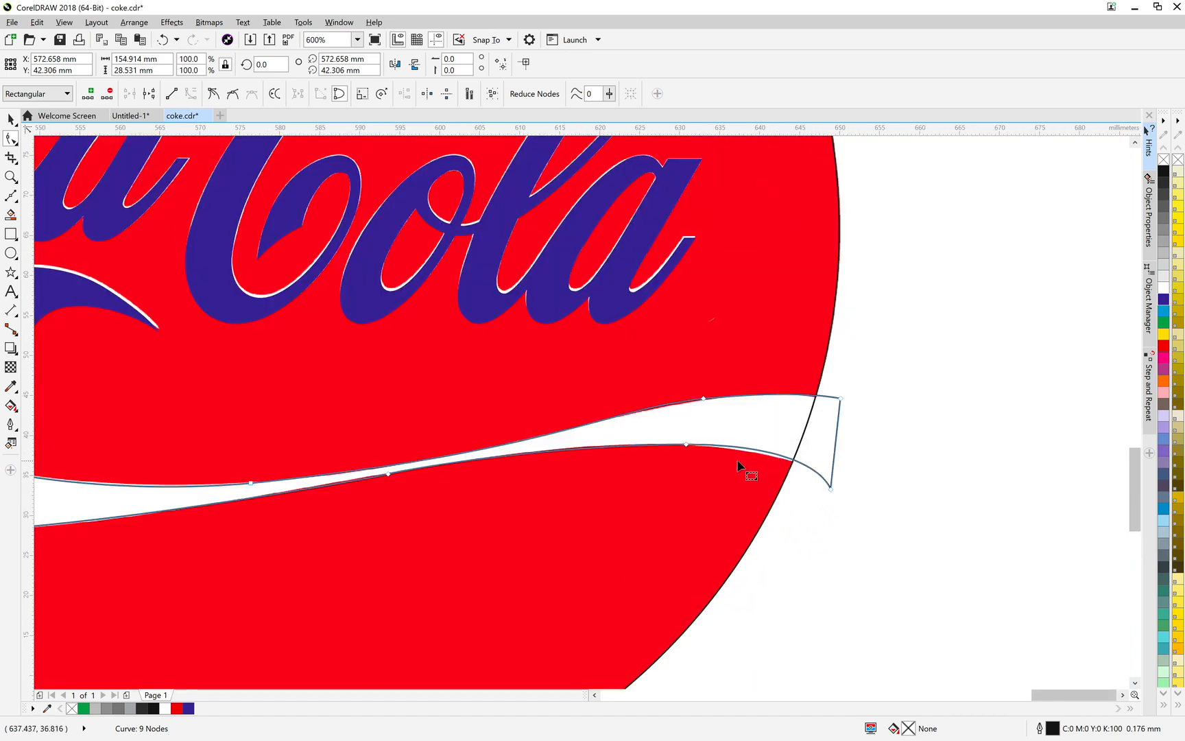
{"action": "left_click", "coordinate": [687, 445]}
{"action": "left_click", "coordinate": [212, 96]}
{"action": "left_click_drag", "start_coordinate": [836, 495], "coordinate": [866, 500]}
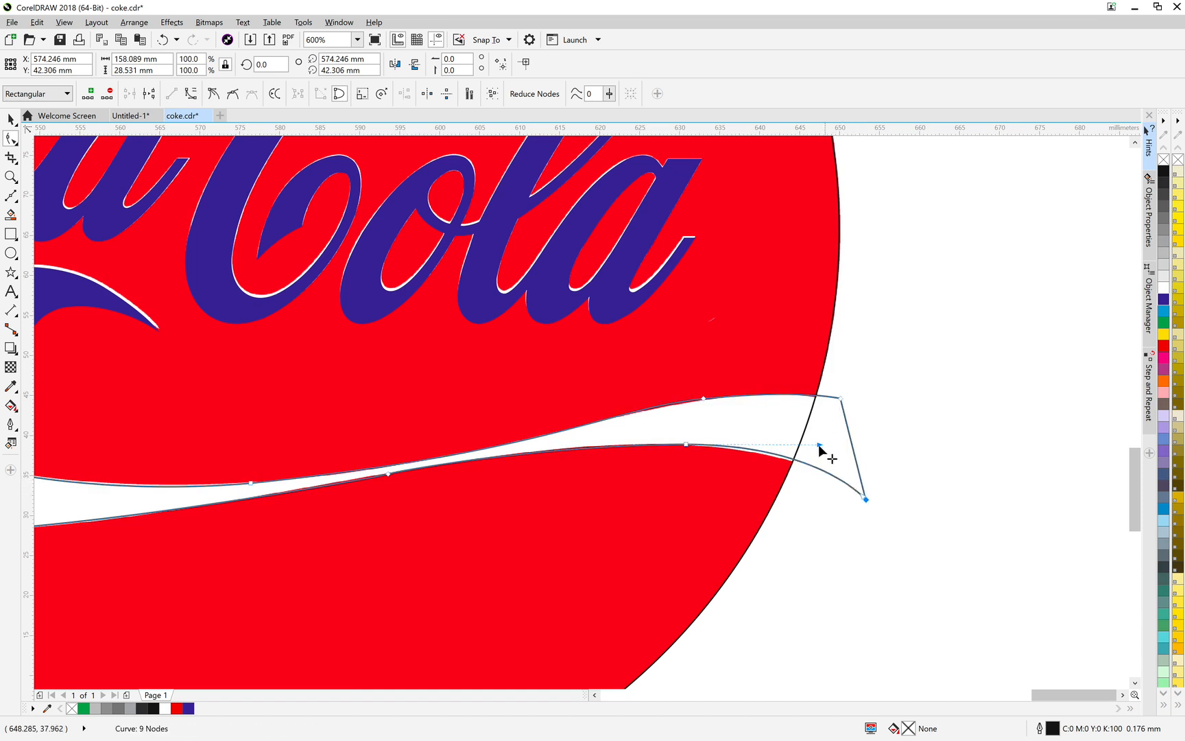
{"action": "left_click_drag", "start_coordinate": [823, 448], "coordinate": [830, 454]}
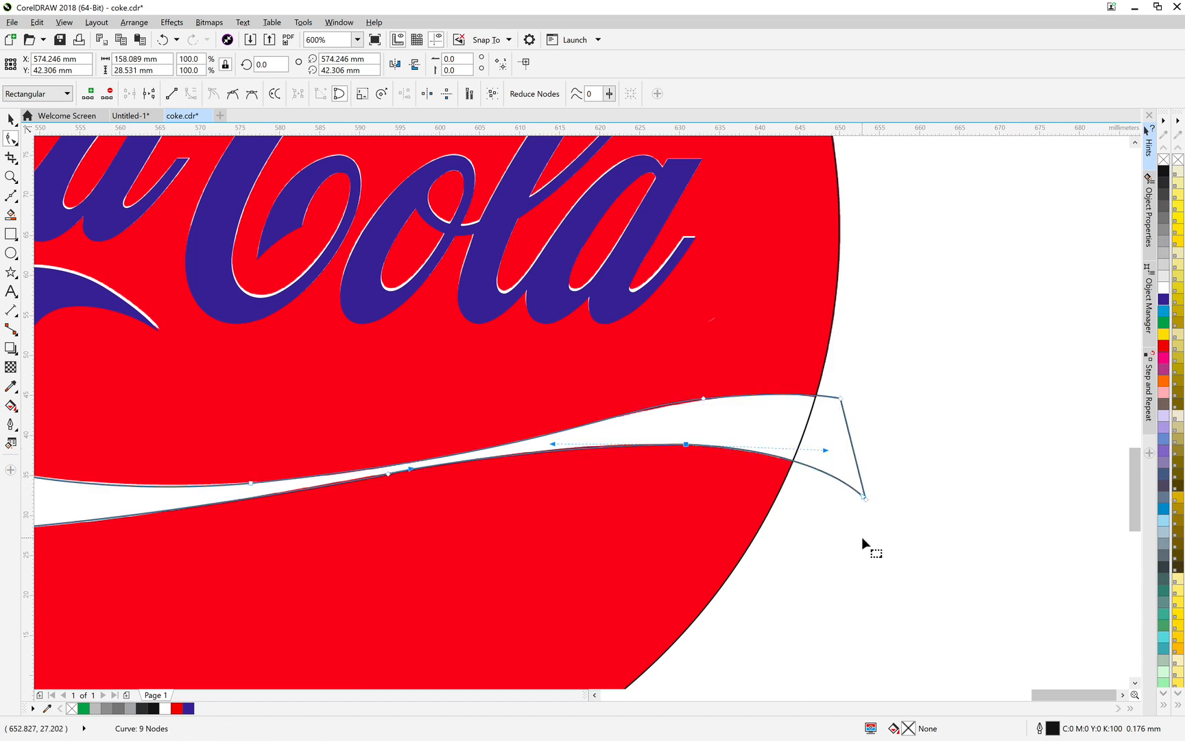
{"action": "scroll", "coordinate": [862, 537], "scroll_direction": "down", "scroll_amount": 1}
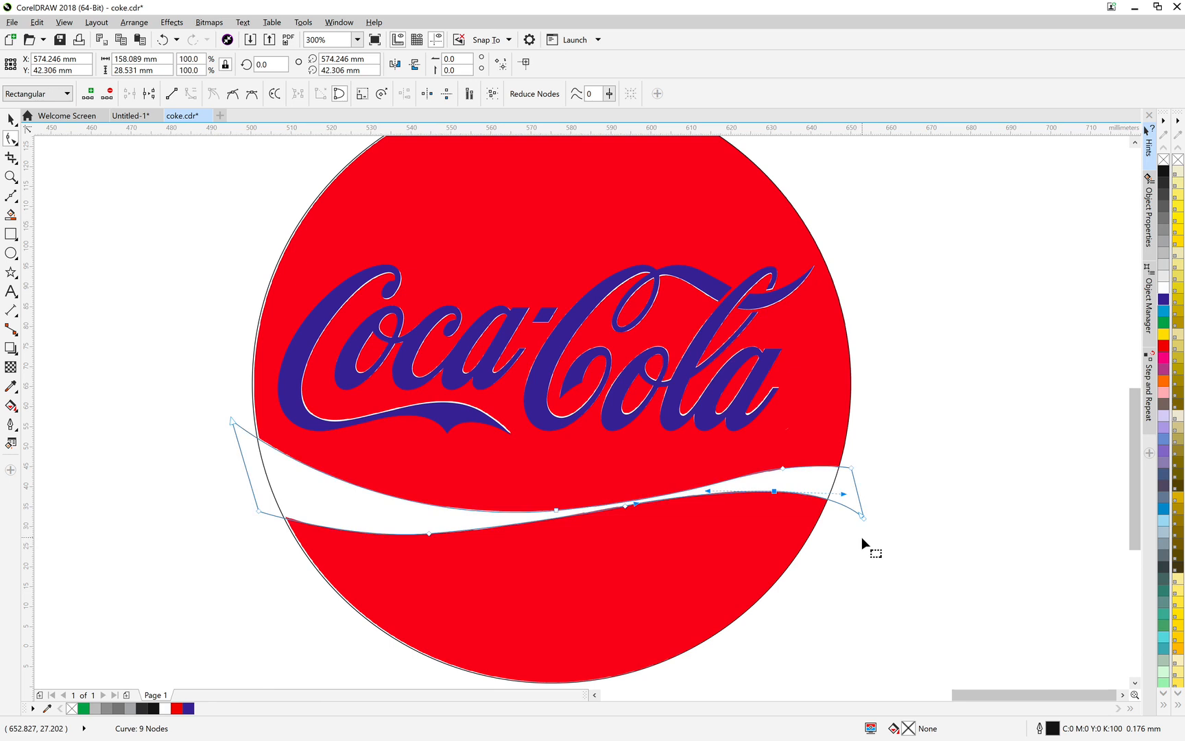
Step: Try to trim the wave curve with the outline circle as the cutting object
{"action": "left_click", "coordinate": [11, 119]}
{"action": "left_click", "coordinate": [234, 540]}
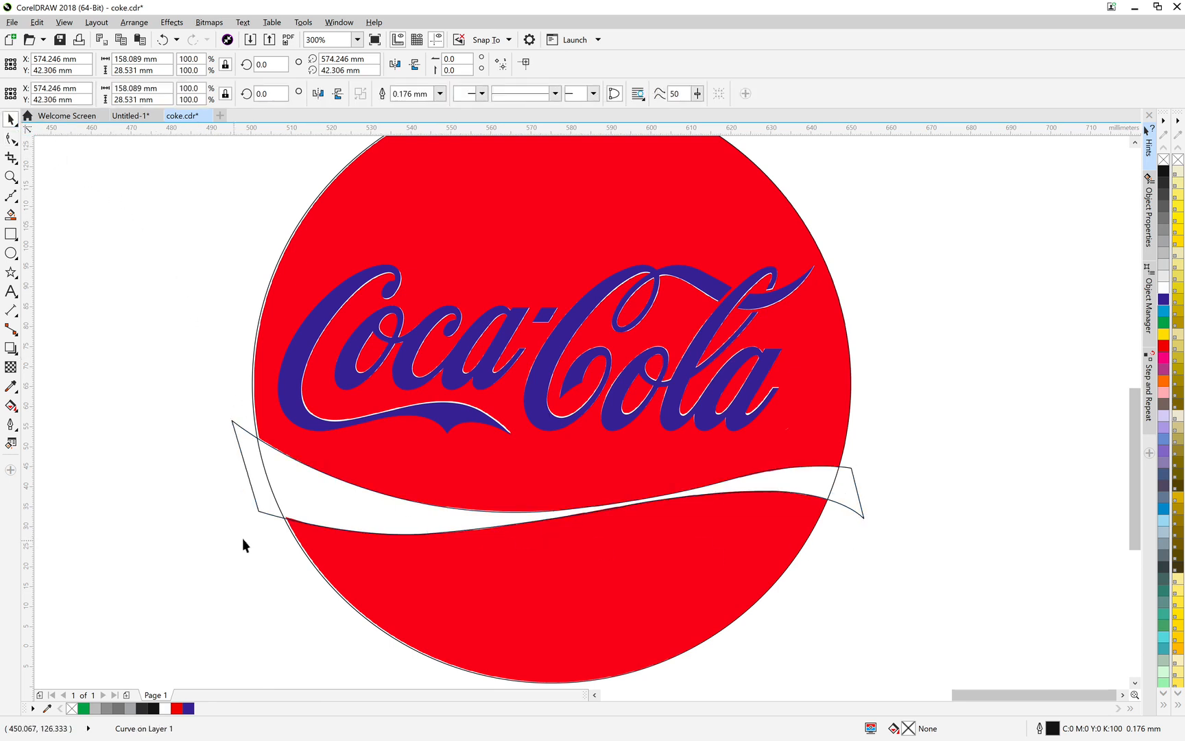
{"action": "left_click", "coordinate": [280, 263]}
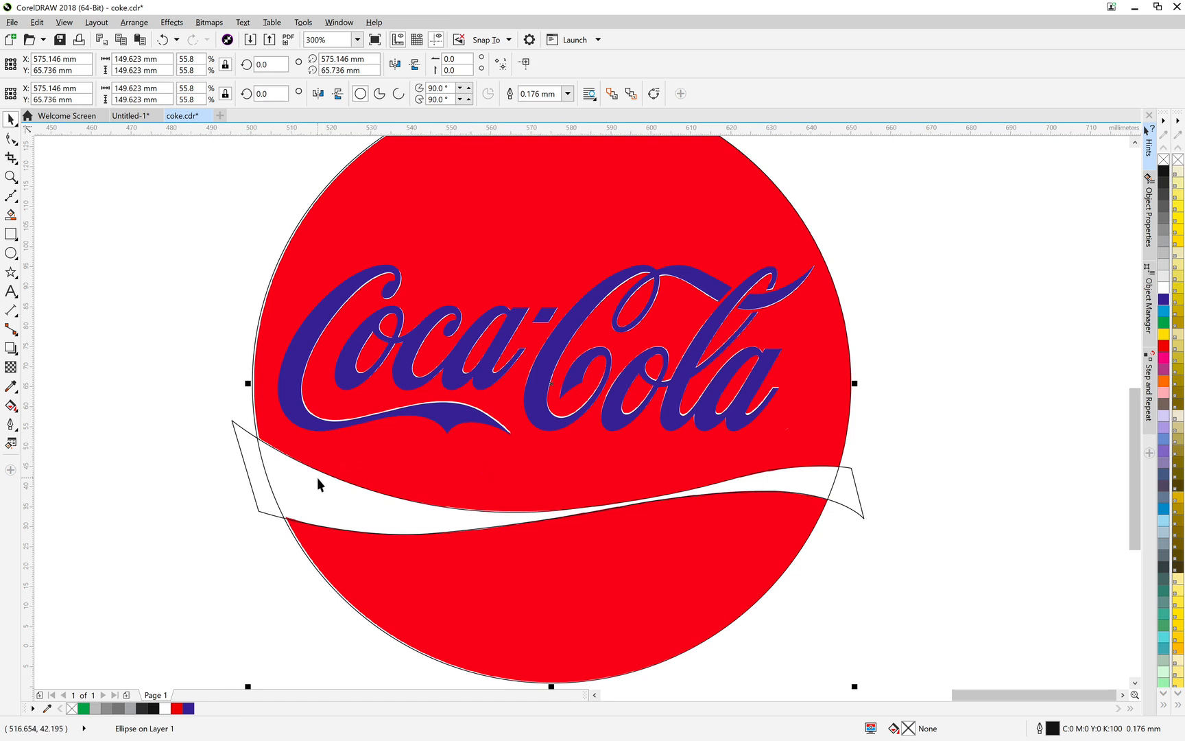
{"action": "left_click", "coordinate": [217, 346]}
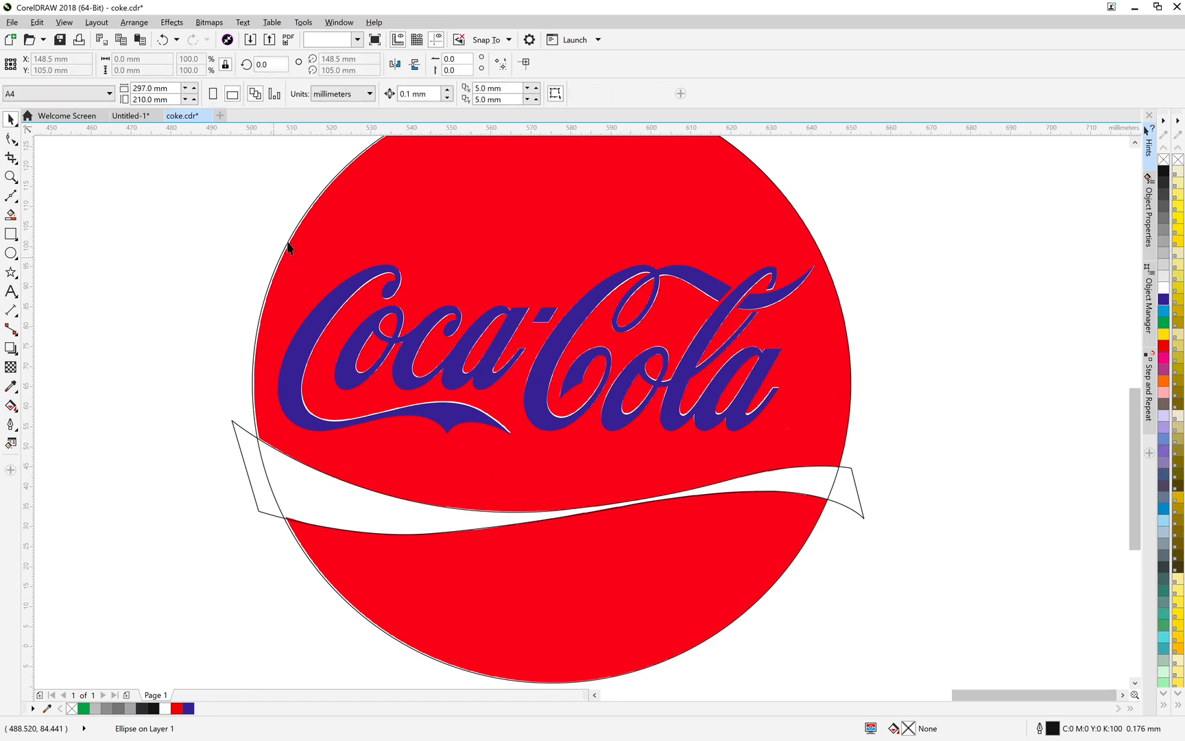
{"action": "left_click", "coordinate": [312, 207]}
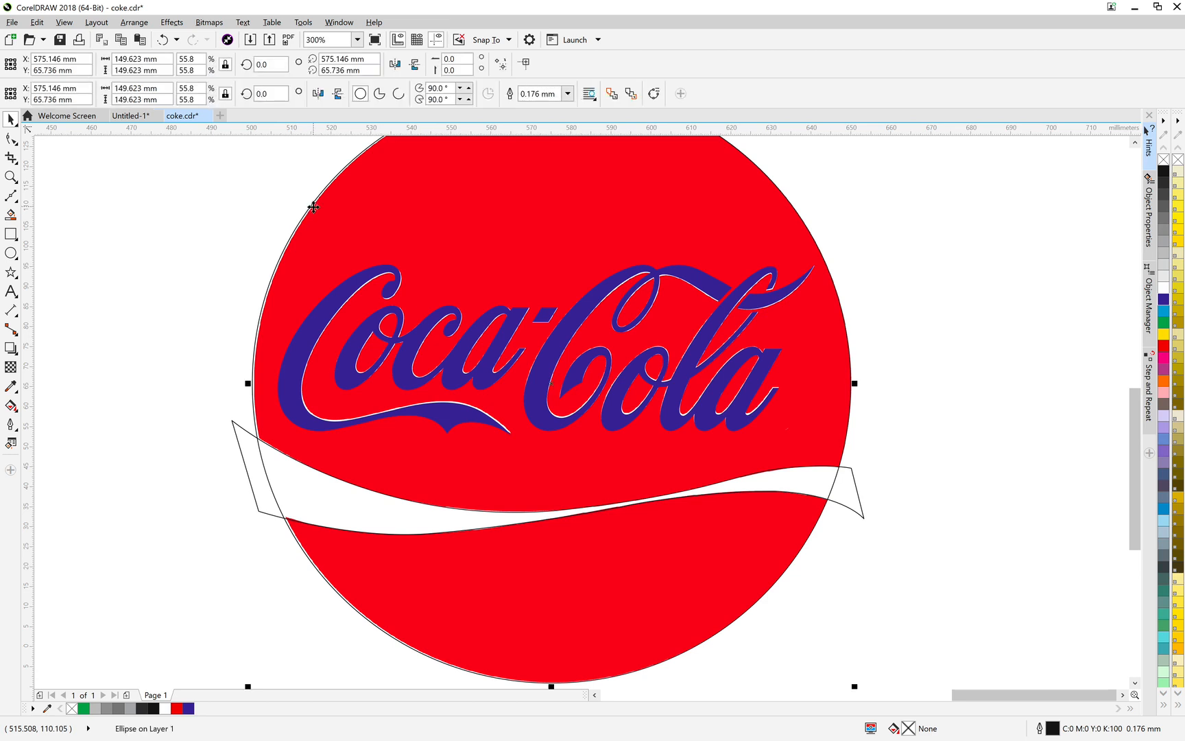
{"action": "left_click", "coordinate": [243, 432], "text": "shift"}
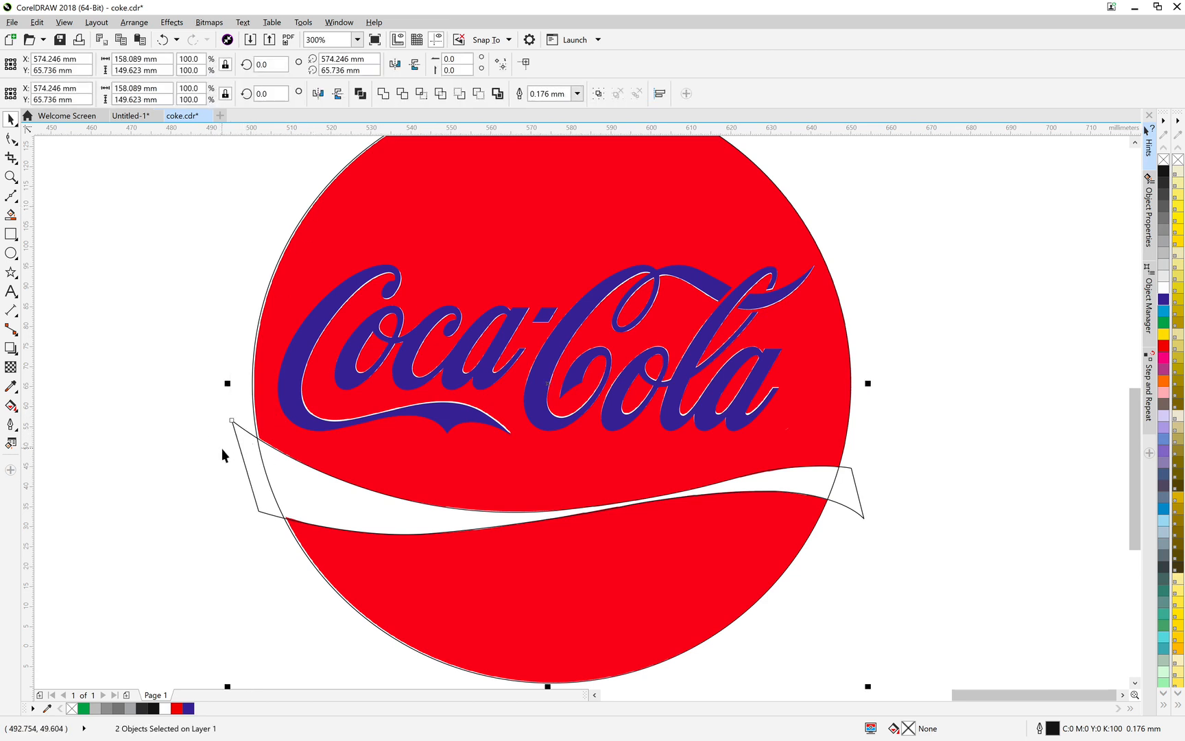
{"action": "left_click", "coordinate": [402, 95]}
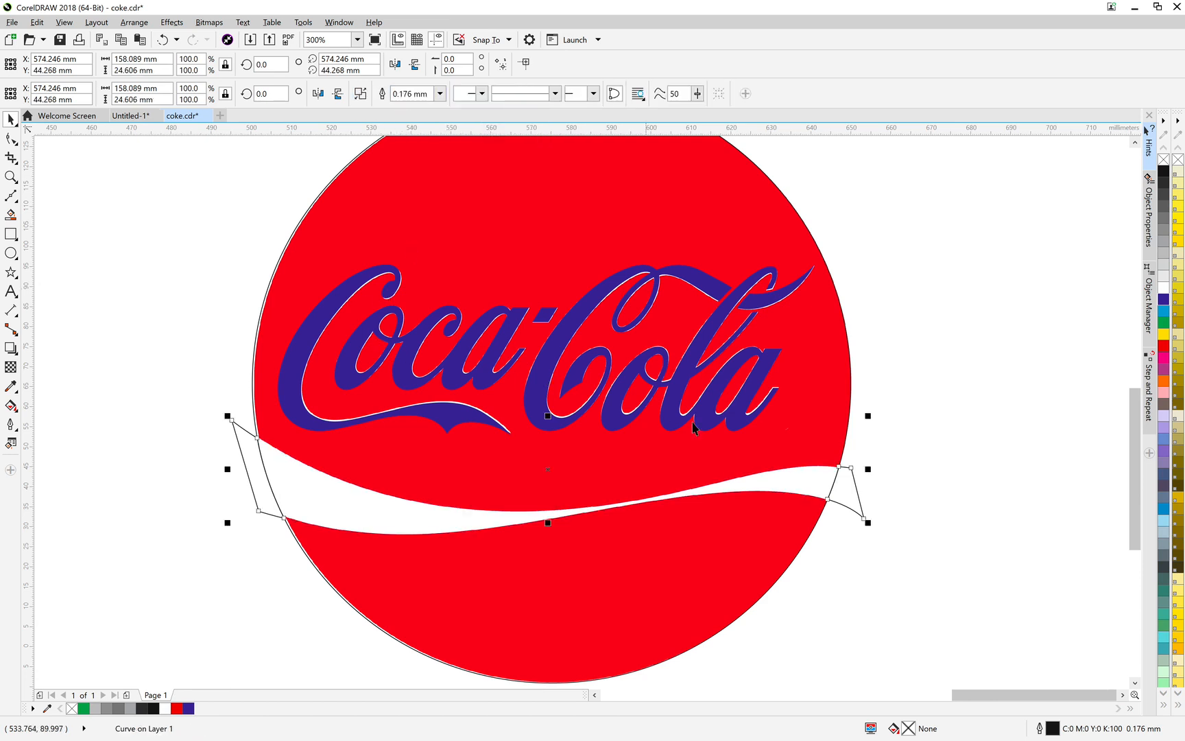
Step: Move the trimmed wave ends aside to inspect them, and undo both the move and the trim
{"action": "left_click", "coordinate": [871, 502]}
{"action": "left_click_drag", "start_coordinate": [856, 511], "coordinate": [905, 507]}
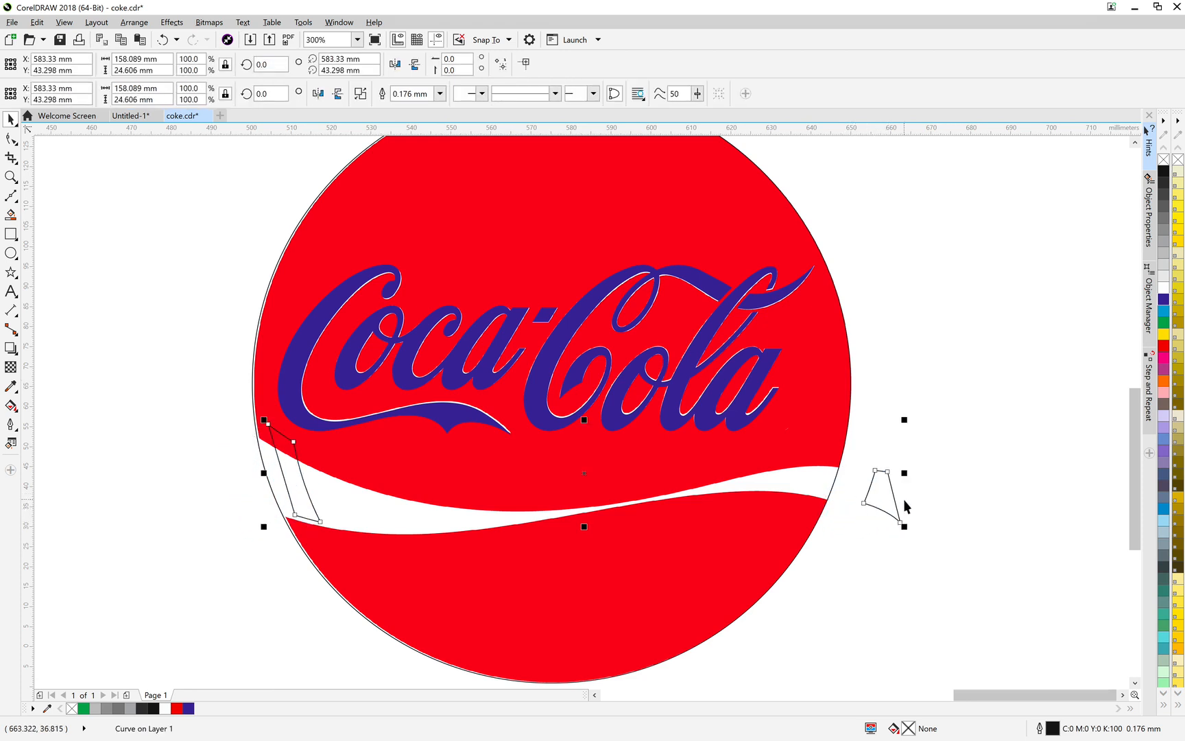
{"action": "key", "text": "ctrl+z"}
{"action": "key", "text": "ctrl+z"}
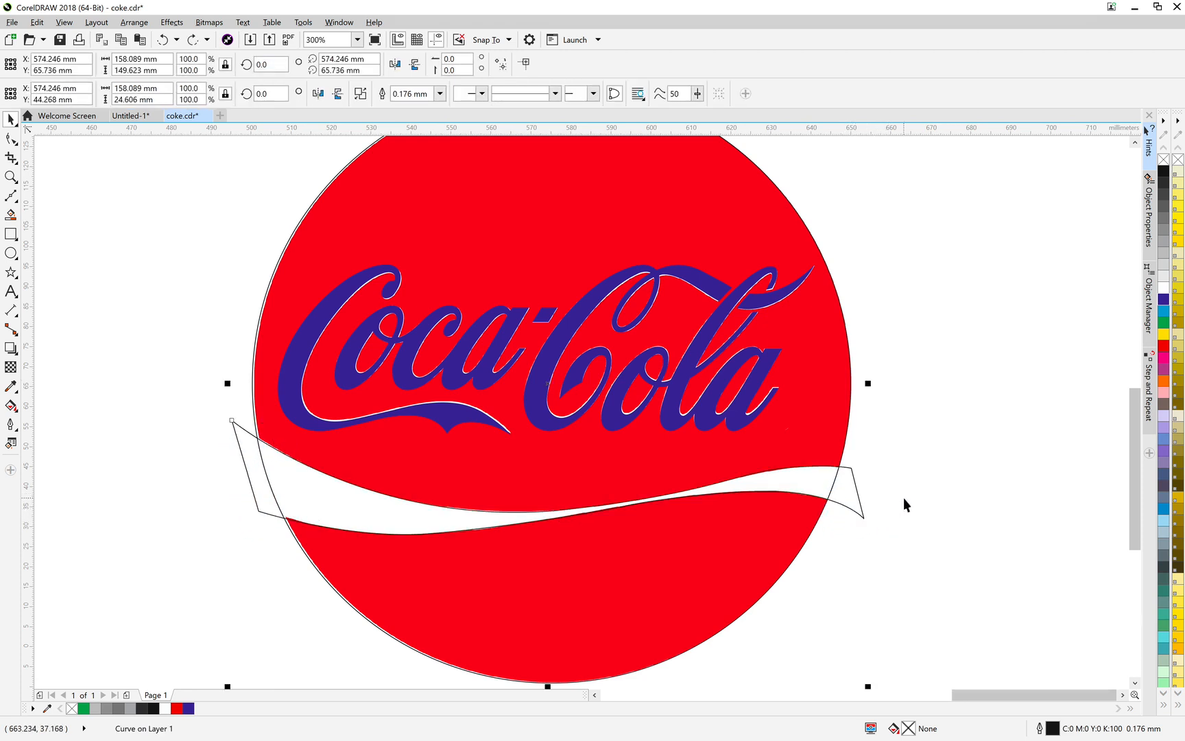
Step: Trim the outline circle with the wave curve as the cutting object
{"action": "left_click", "coordinate": [255, 453]}
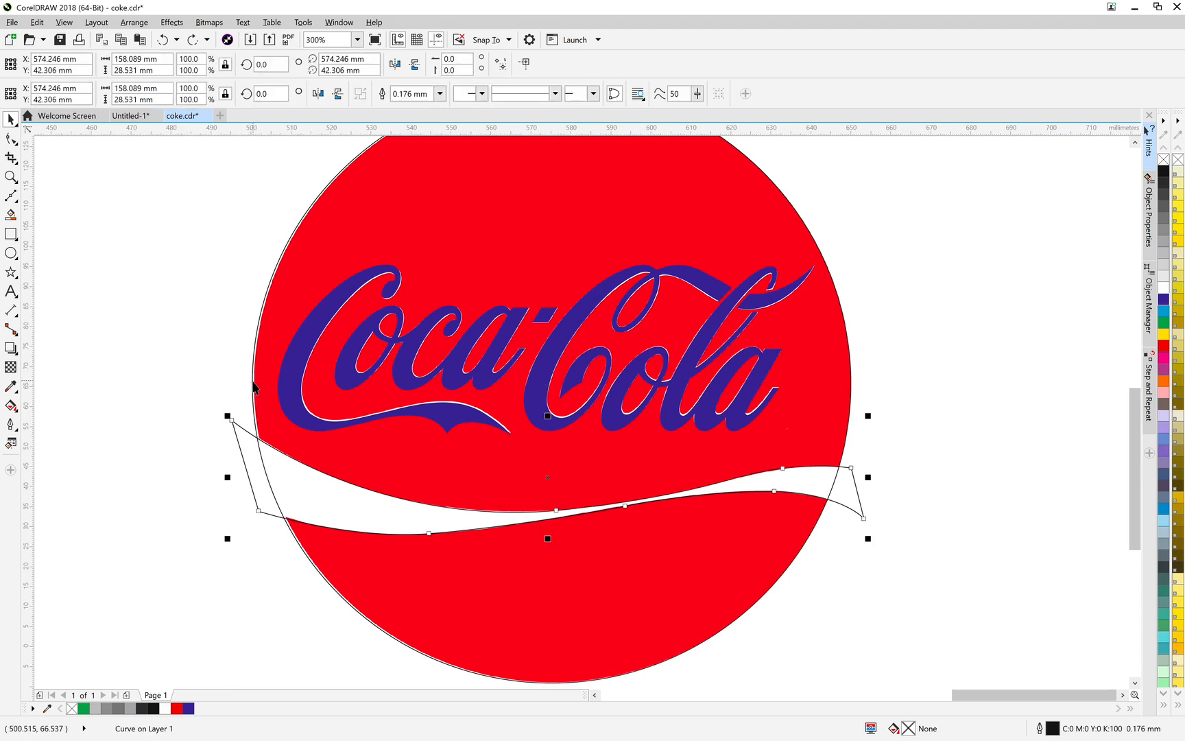
{"action": "left_click", "coordinate": [253, 386], "text": "shift"}
{"action": "left_click", "coordinate": [403, 93]}
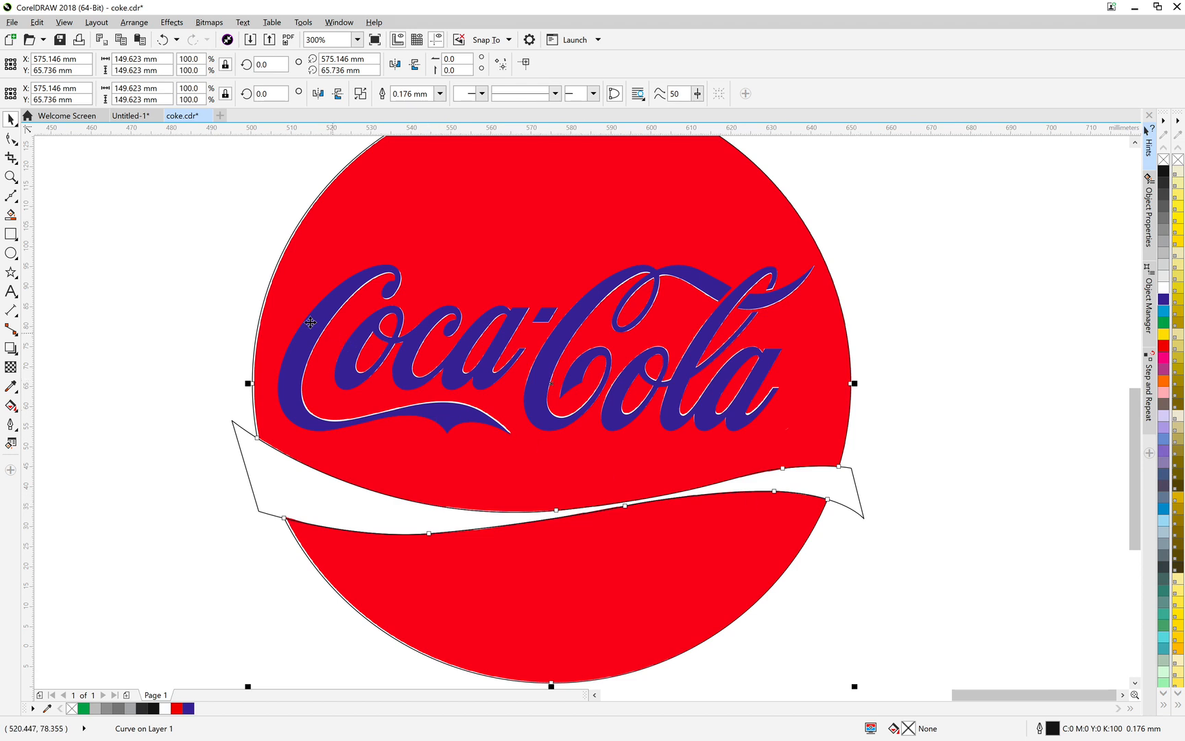
Step: Delete the wave curve, leaving only the trimmed circle outline
{"action": "left_click", "coordinate": [94, 493]}
{"action": "left_click", "coordinate": [270, 471]}
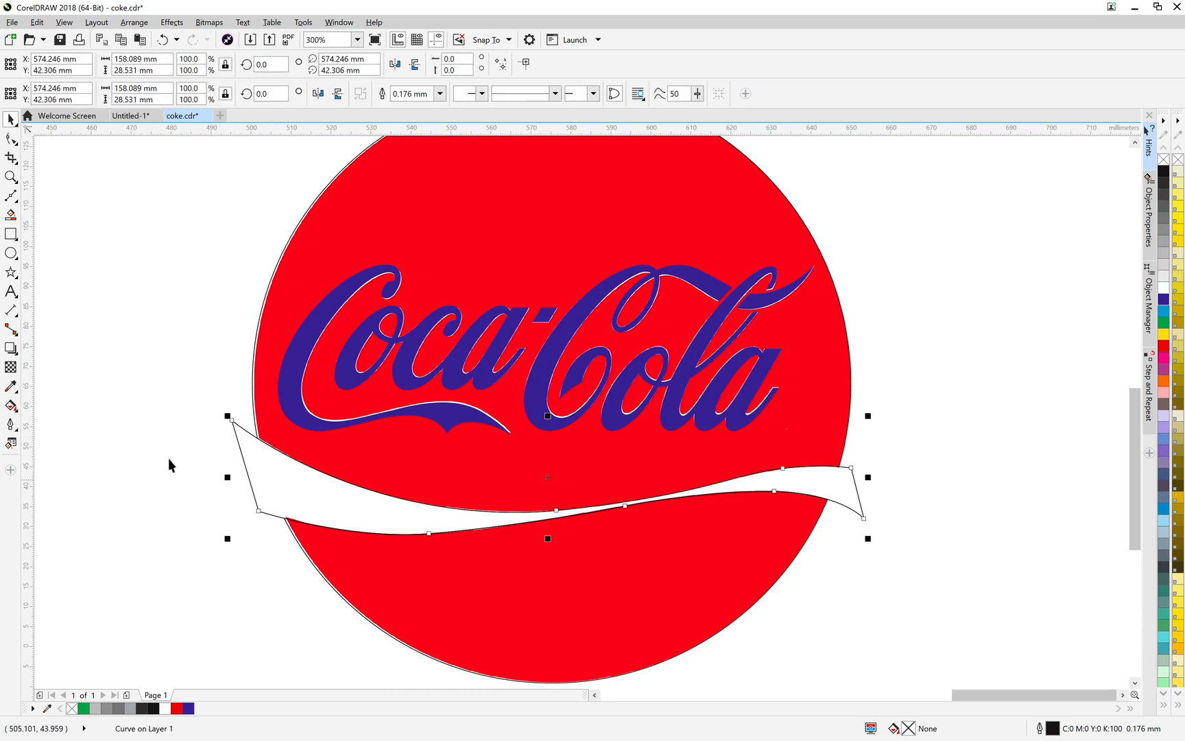
{"action": "mouse_move", "coordinate": [260, 486]}
{"action": "left_mouse_down"}
{"action": "mouse_move", "coordinate": [262, 503]}
{"action": "mouse_move", "coordinate": [265, 489]}
{"action": "left_mouse_up"}
{"action": "key", "text": "Delete"}
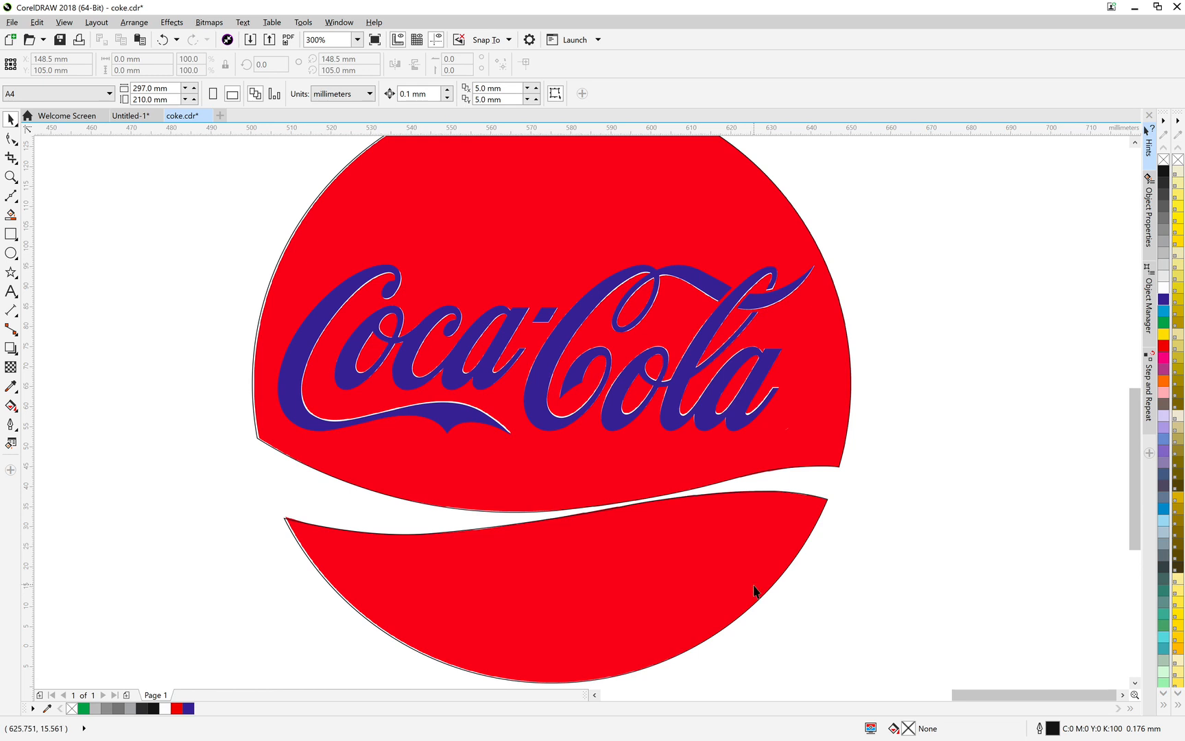
Step: Fill the trimmed circle with cyan (C:100 M:0 Y:0 K:0)
{"action": "left_click", "coordinate": [849, 408]}
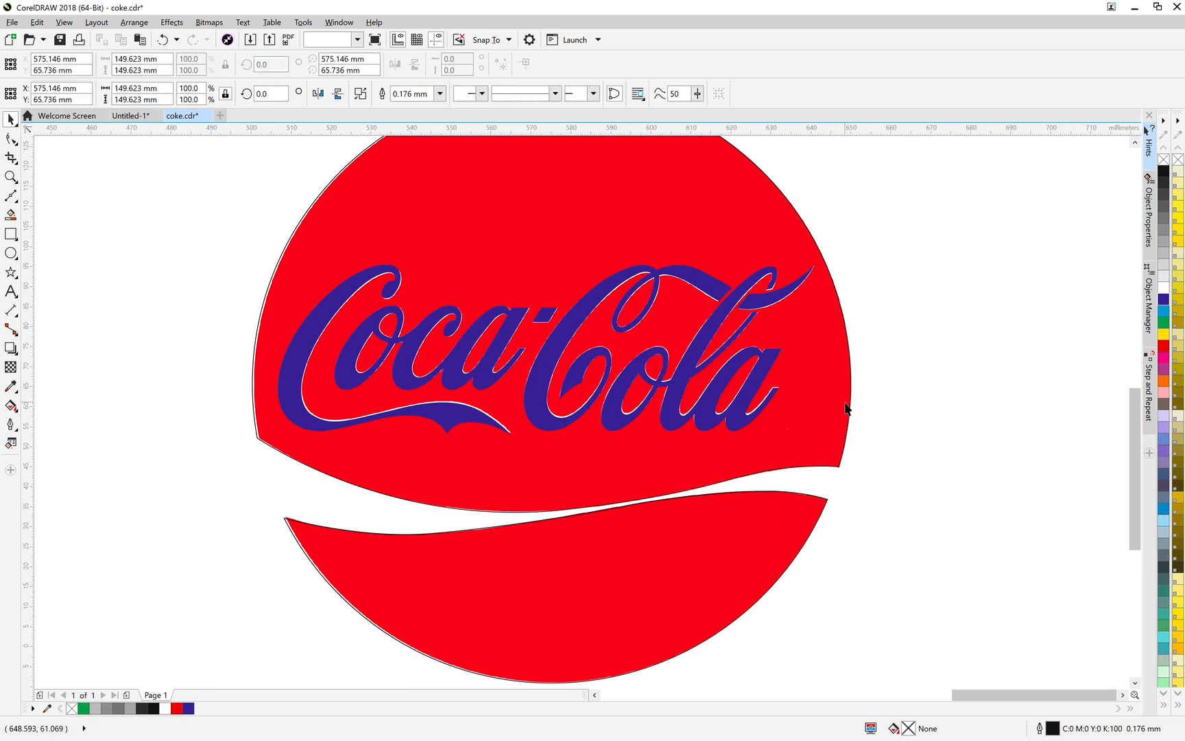
{"action": "left_click", "coordinate": [1165, 313]}
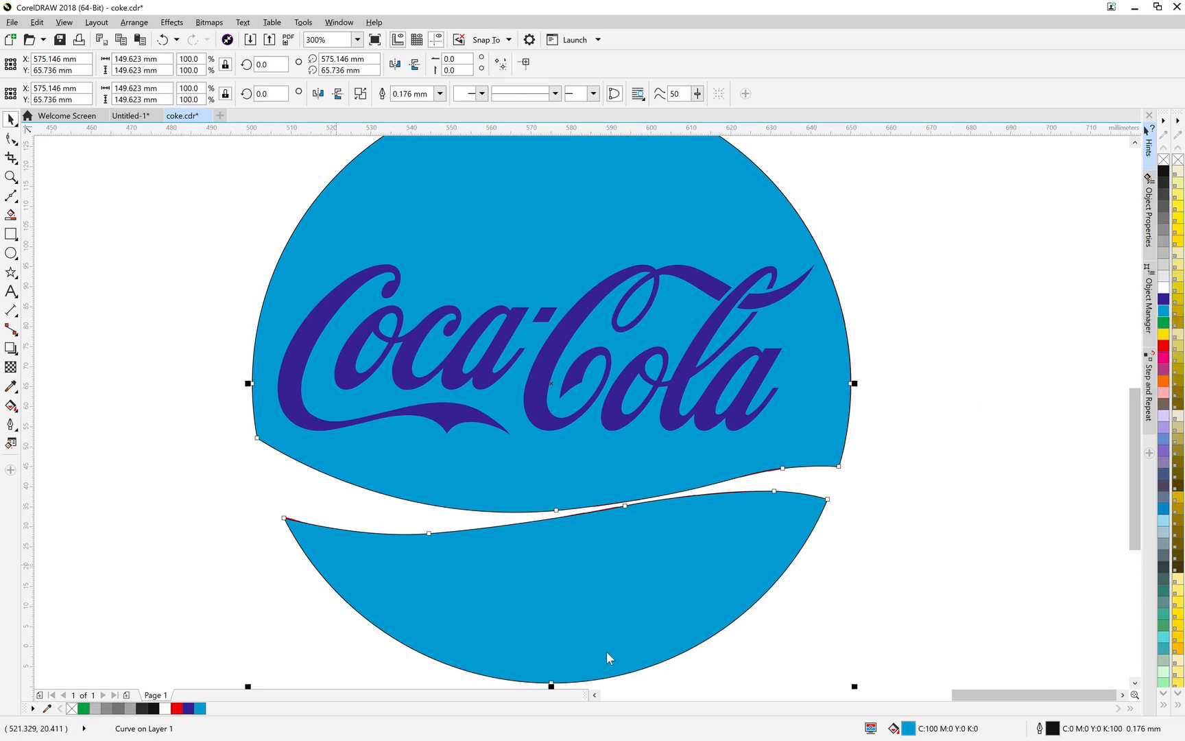
{"action": "scroll", "coordinate": [900, 441], "scroll_direction": "down", "scroll_amount": 1}
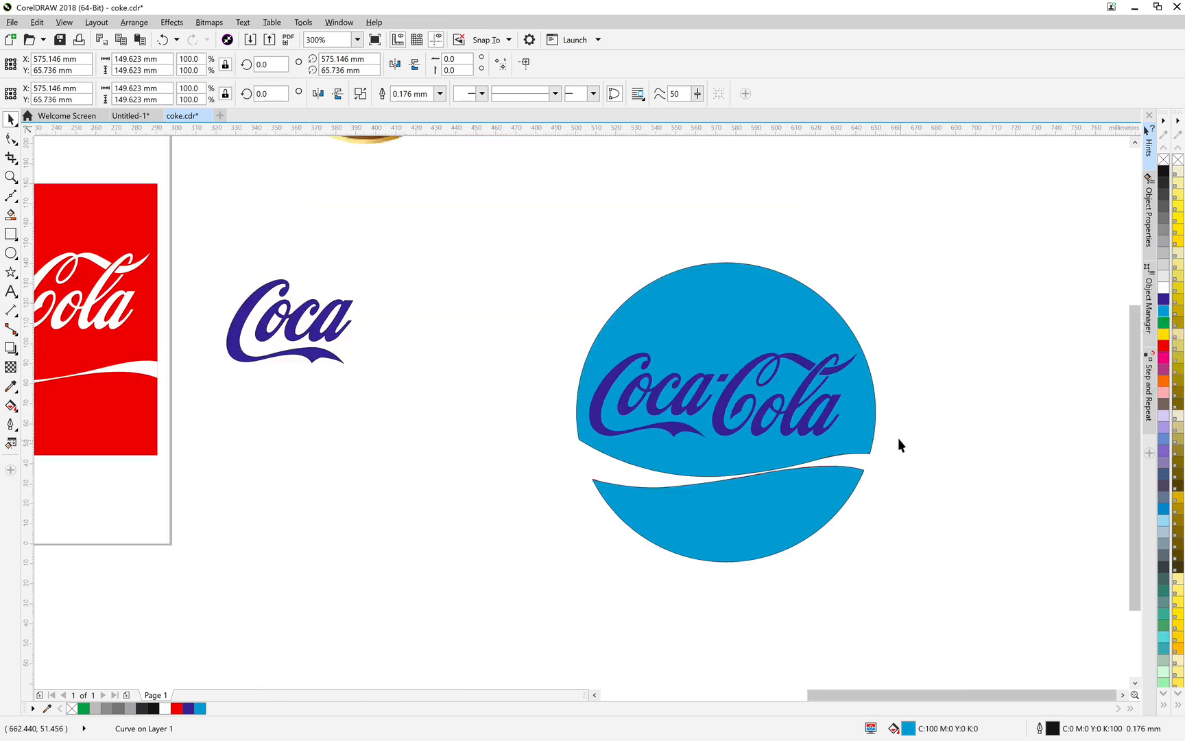
{"action": "left_click", "coordinate": [908, 415]}
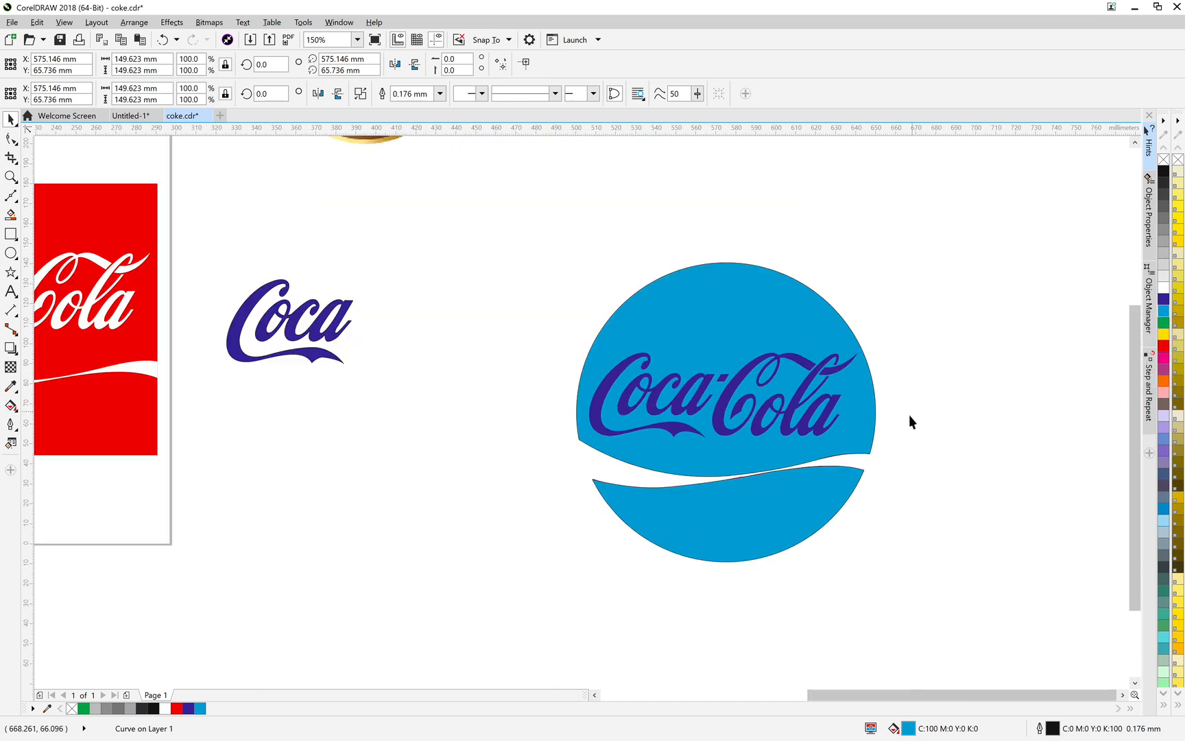
Step: Fill the trimmed circle with red (C:0 M:100 Y:100 K:0)
{"action": "left_click", "coordinate": [858, 434]}
{"action": "left_click", "coordinate": [1165, 348]}
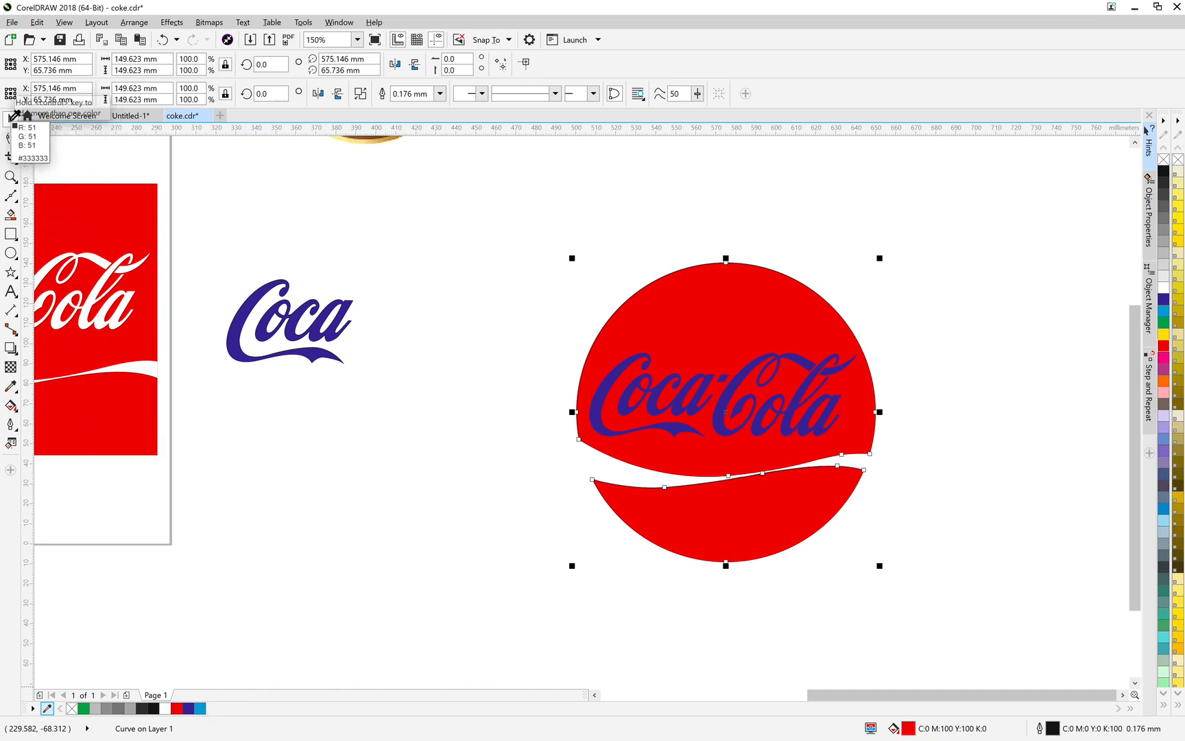
{"action": "left_click", "coordinate": [10, 120]}
Step: Fill all the lettering shapes on the red disc with white (C:0 M:0 Y:0 K:0)
{"action": "left_click", "coordinate": [540, 283]}
{"action": "left_click", "coordinate": [725, 330]}
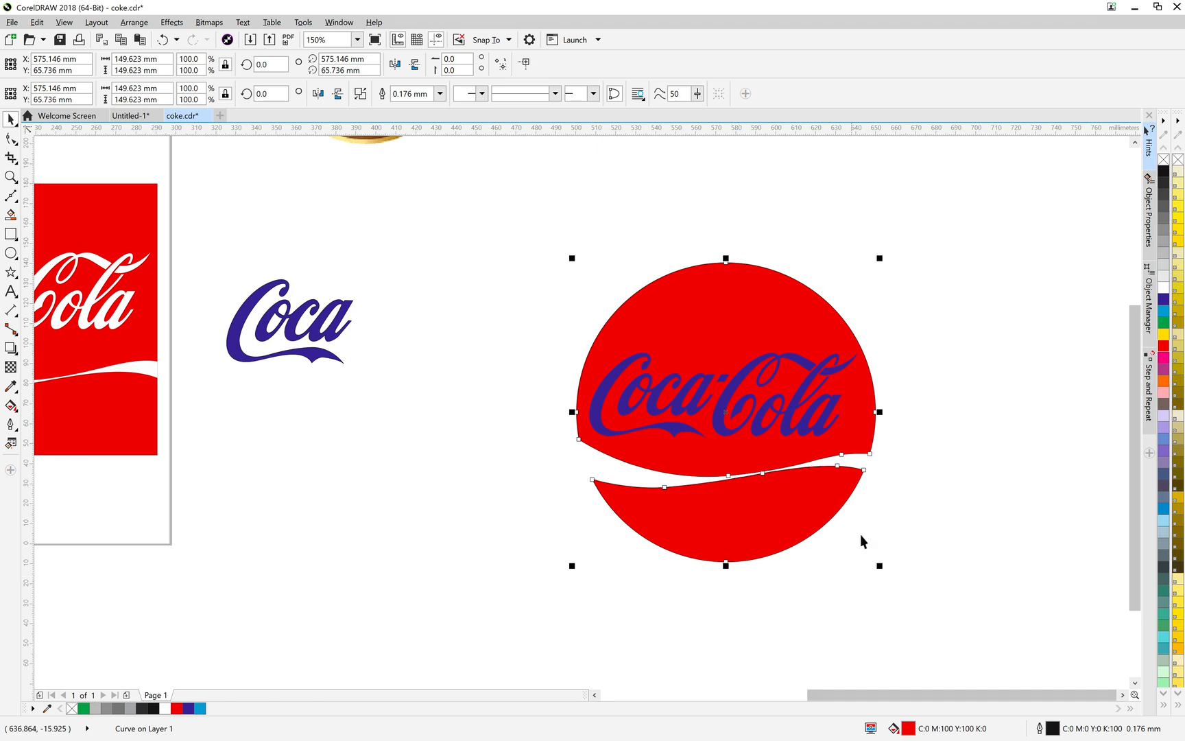
{"action": "left_click_drag", "start_coordinate": [506, 306], "coordinate": [906, 454]}
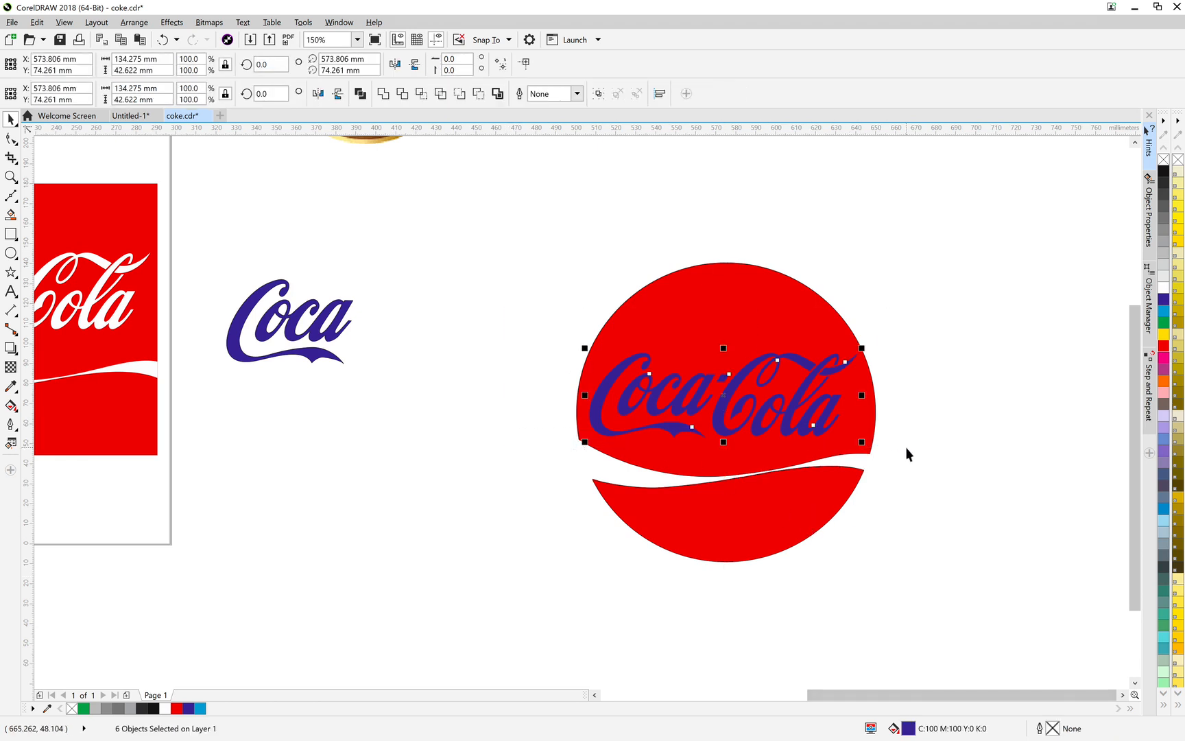
{"action": "left_click", "coordinate": [1165, 289]}
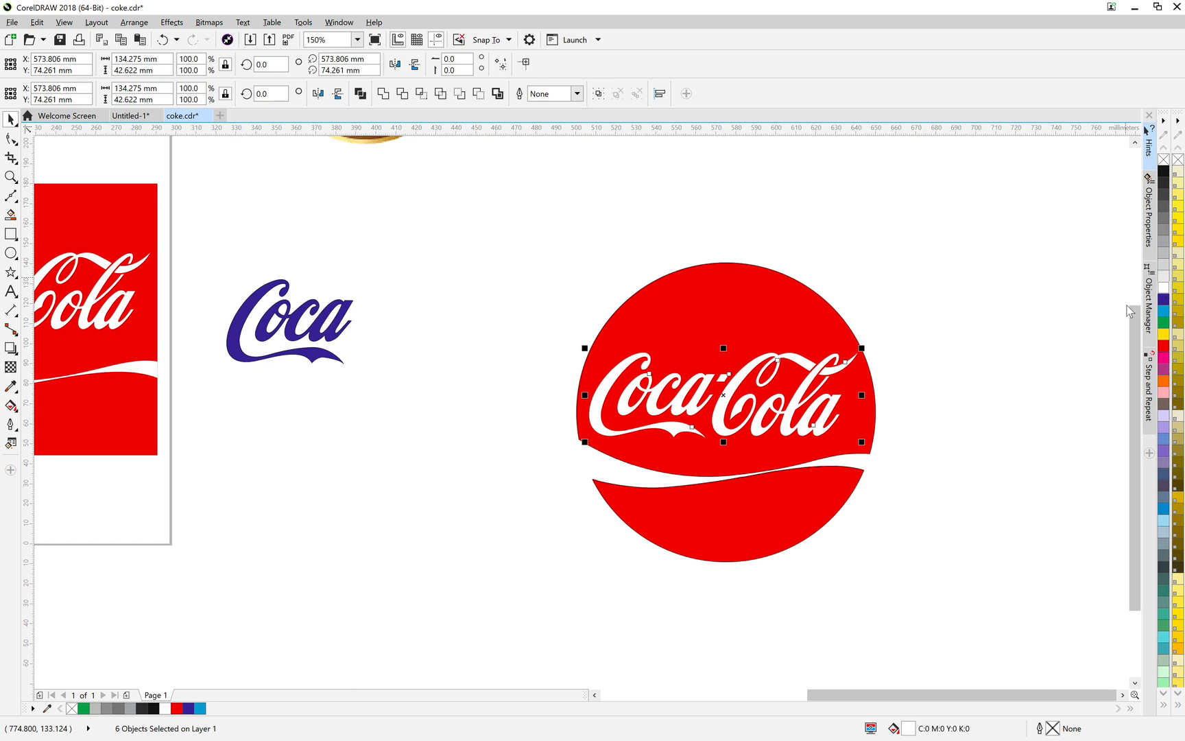
Step: Move the original bitmap logo out from behind the traced disc to the empty area beside it
{"action": "left_click", "coordinate": [578, 275]}
{"action": "left_click", "coordinate": [601, 275]}
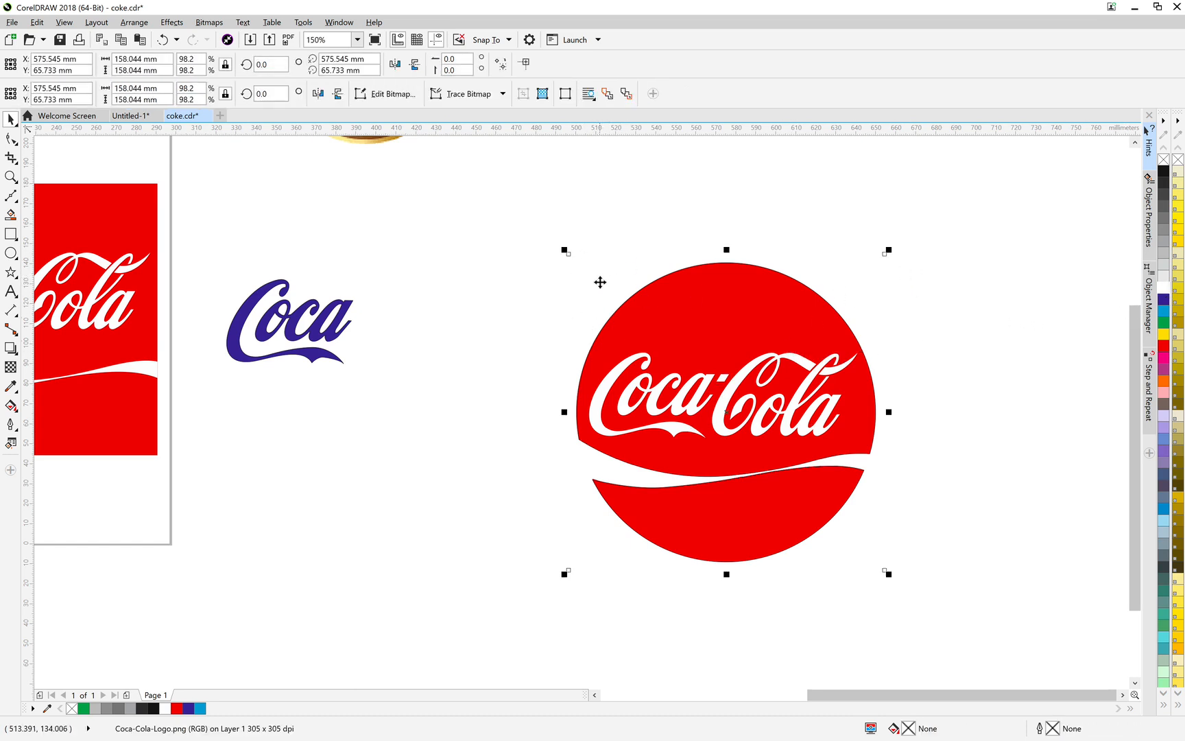
{"action": "left_click_drag", "start_coordinate": [599, 279], "coordinate": [188, 337]}
Step: Delete the spare blue Coca lettering that lies outside the traced disc
{"action": "left_click", "coordinate": [514, 197]}
{"action": "left_click_drag", "start_coordinate": [207, 258], "coordinate": [404, 294]}
{"action": "key", "text": "Delete"}
Step: Remove the black outline from the traced red disc, leaving only its fill, and deselect it
{"action": "left_click", "coordinate": [703, 279]}
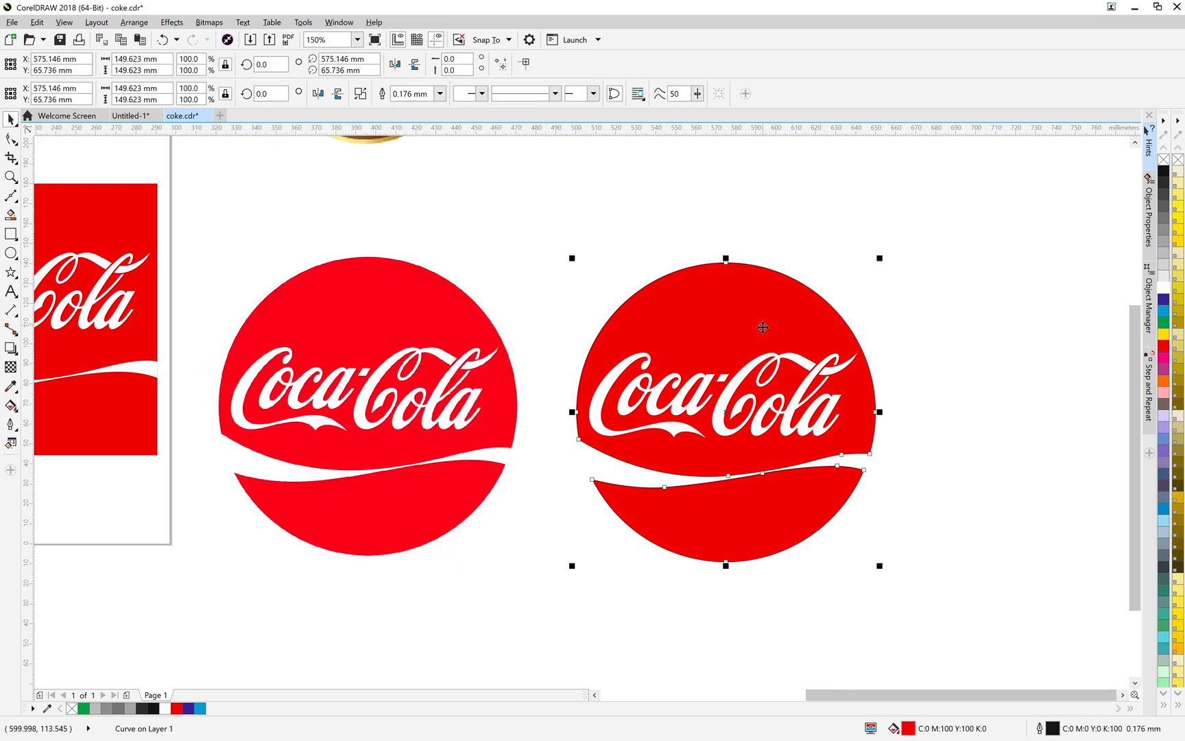
{"action": "right_click", "coordinate": [1164, 161]}
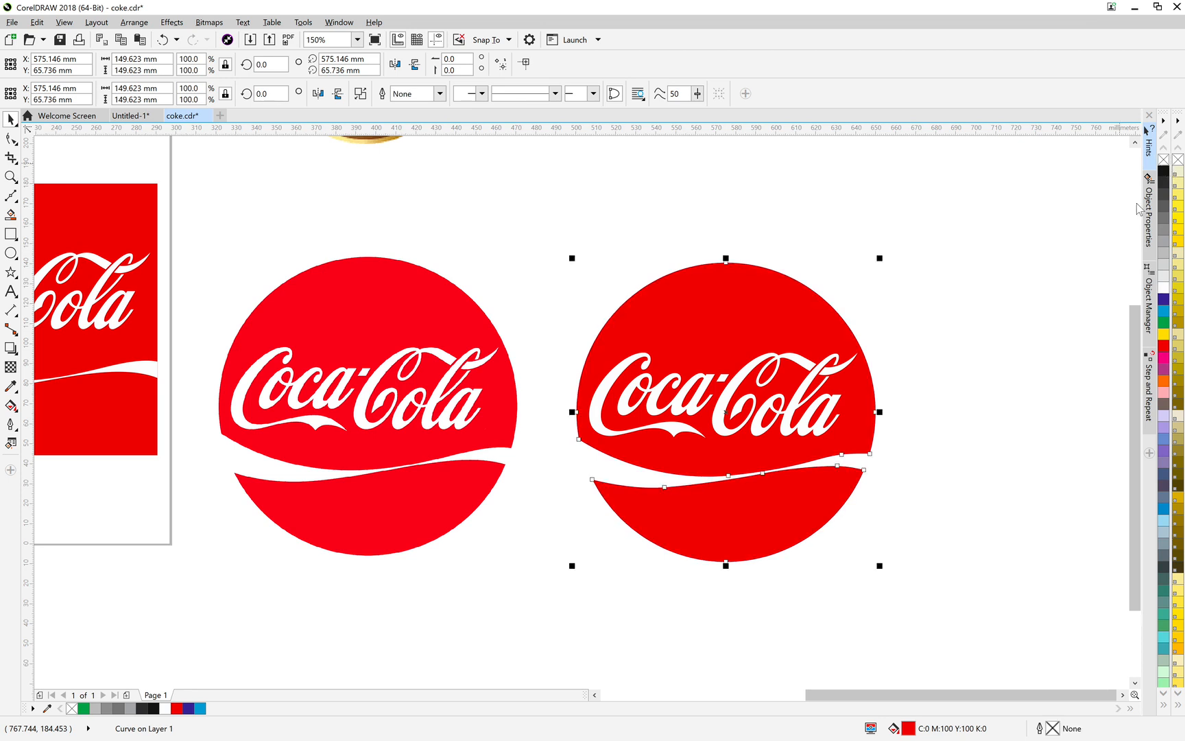
{"action": "left_click", "coordinate": [945, 332]}
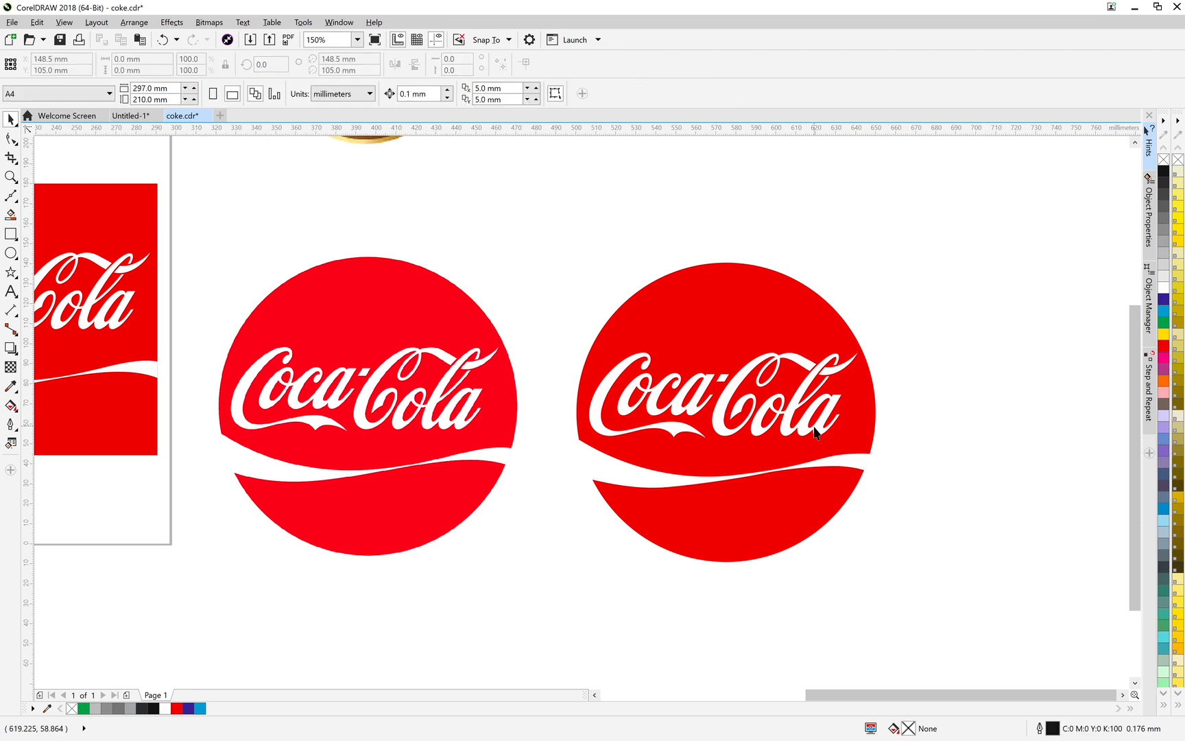
{"action": "left_click", "coordinate": [458, 345]}
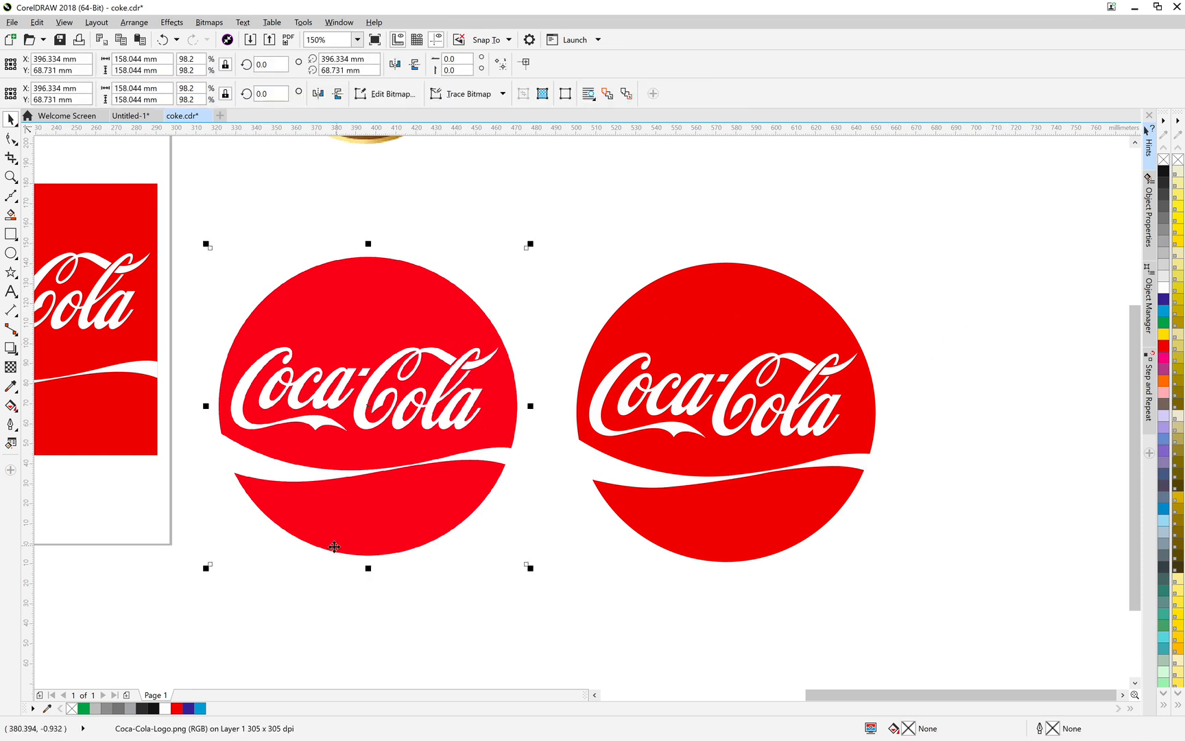
{"action": "left_click", "coordinate": [872, 297]}
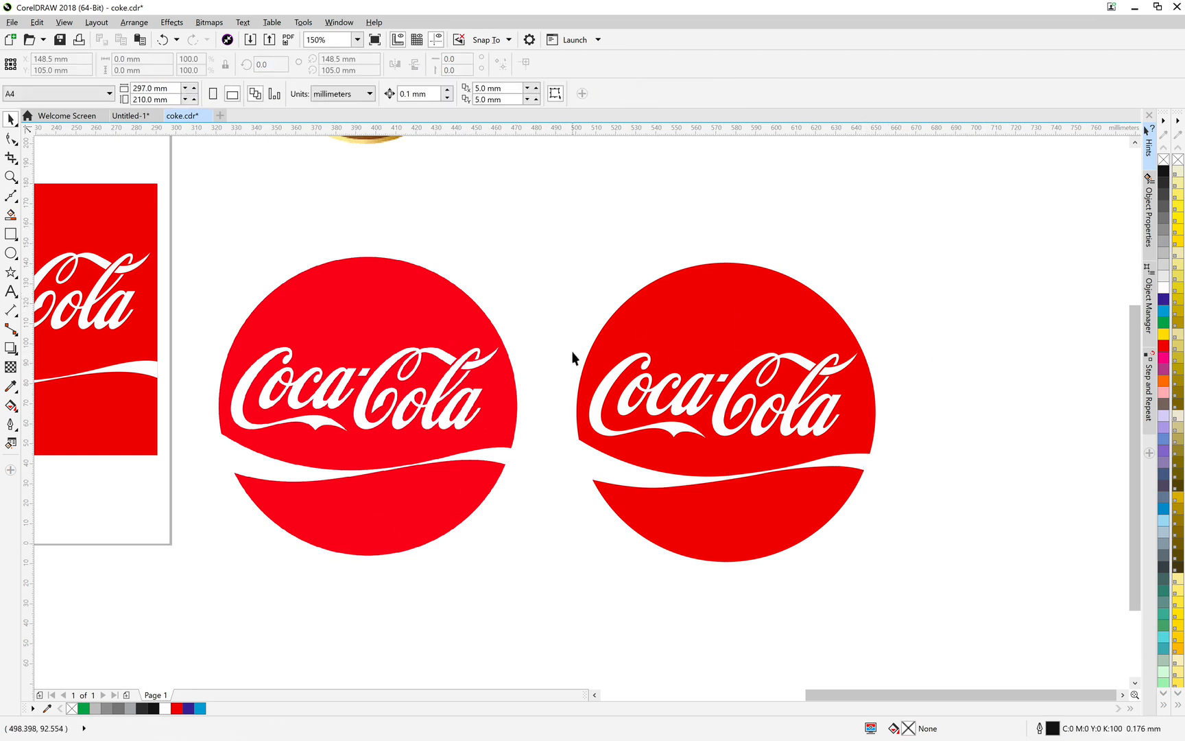